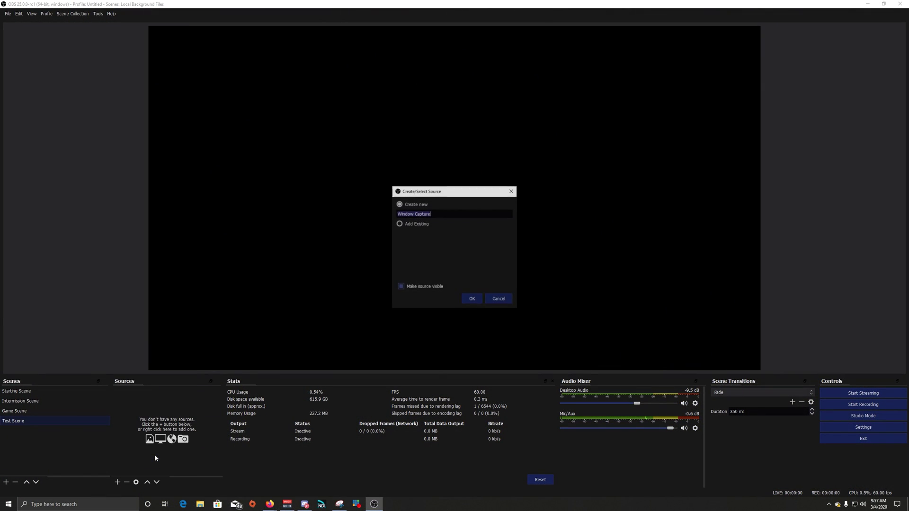
# Create the Window Capture source, initially set to the Microsoft Edge window, and confirm it.
pyautogui.click(472, 299)
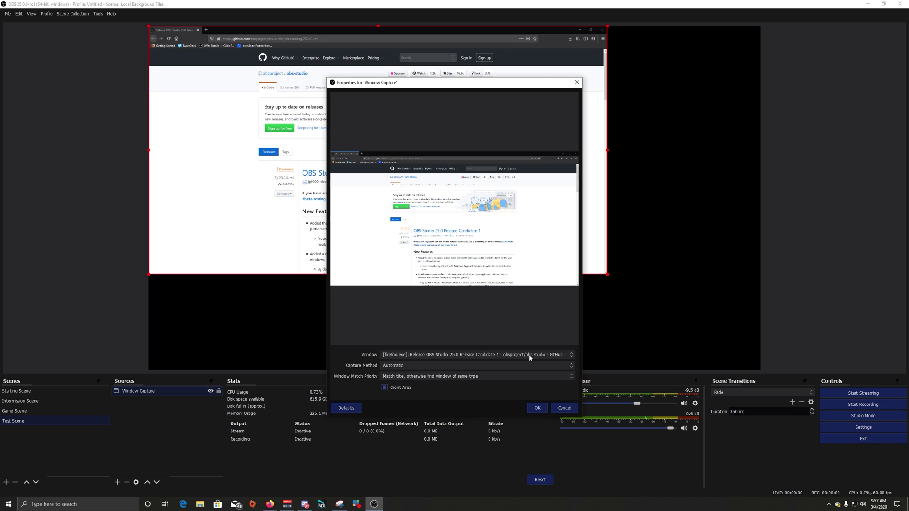
pyautogui.click(570, 356)
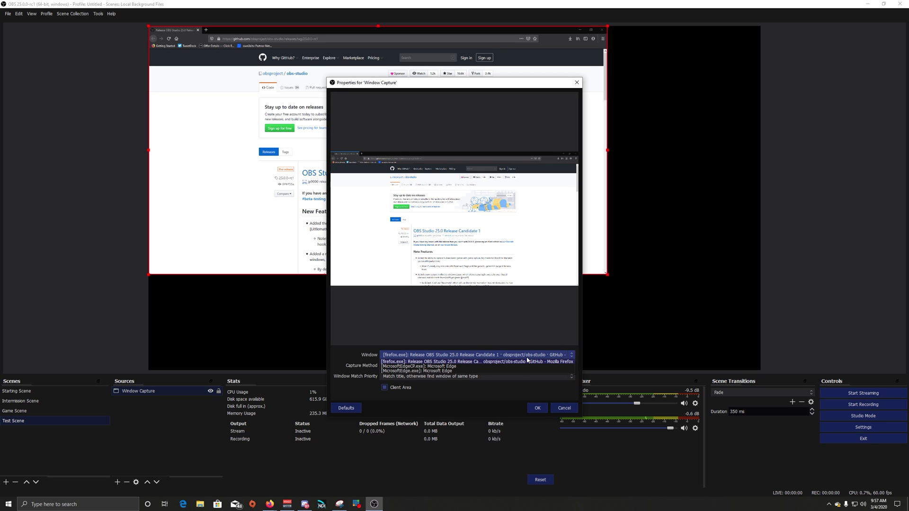
pyautogui.click(509, 366)
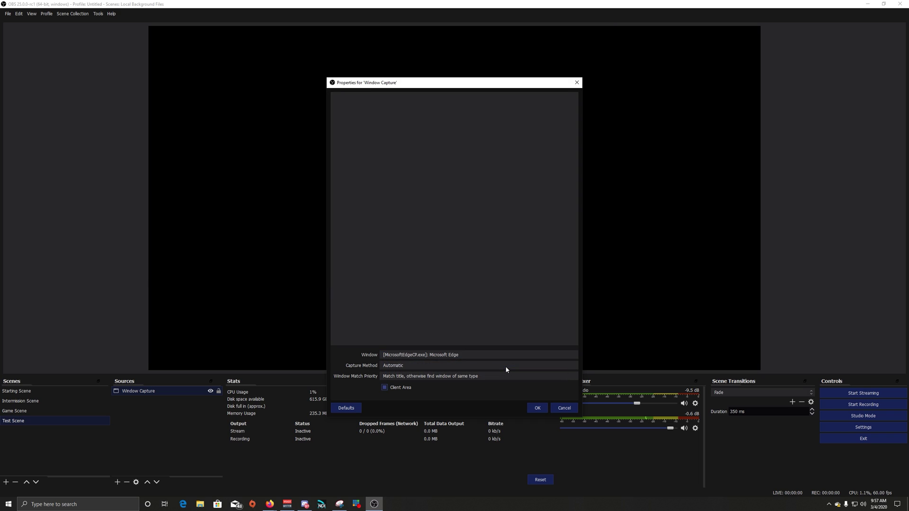
pyautogui.click(576, 358)
pyautogui.click(564, 366)
pyautogui.click(565, 365)
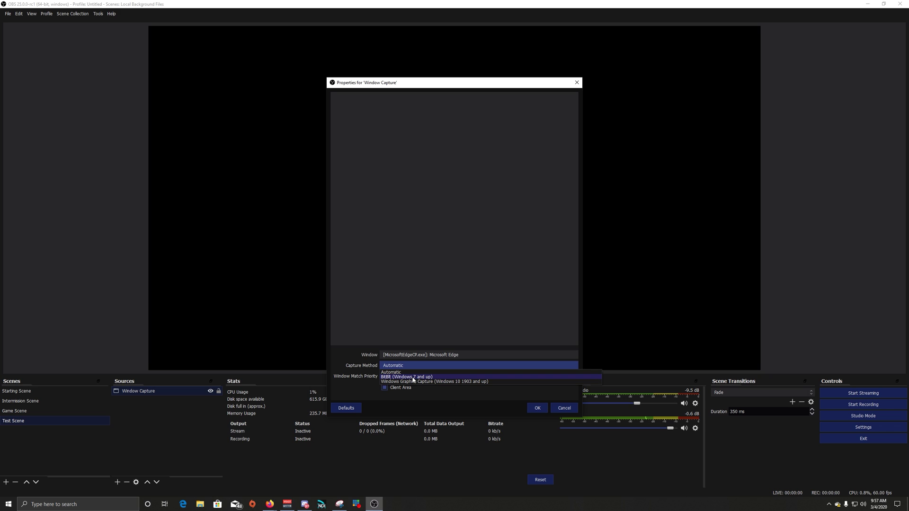
pyautogui.press('Escape')
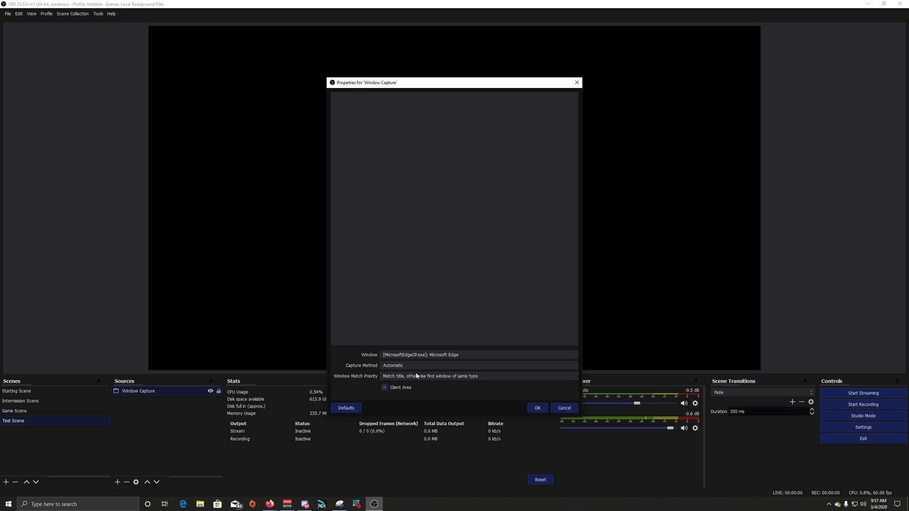
pyautogui.click(538, 408)
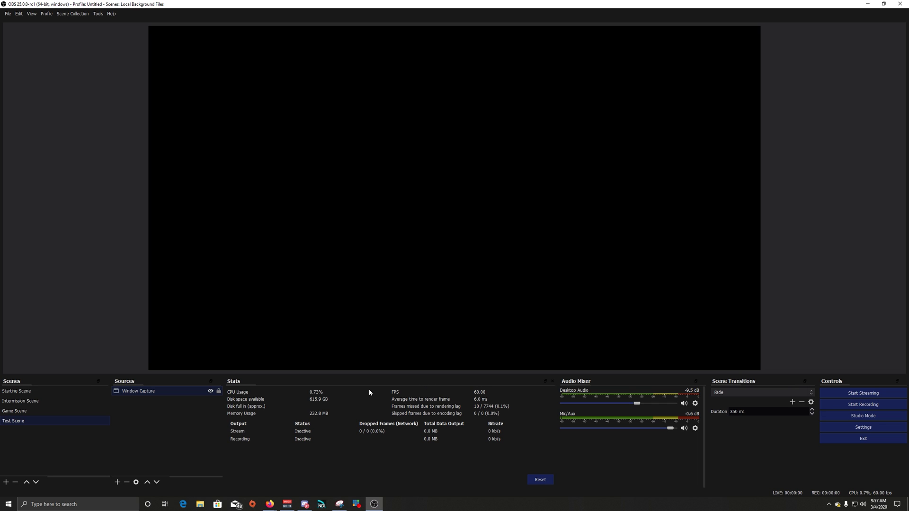
# Retarget the Window Capture source to the Discord window in its properties.
pyautogui.click(303, 505)
pyautogui.click(274, 480)
pyautogui.doubleClick(185, 392)
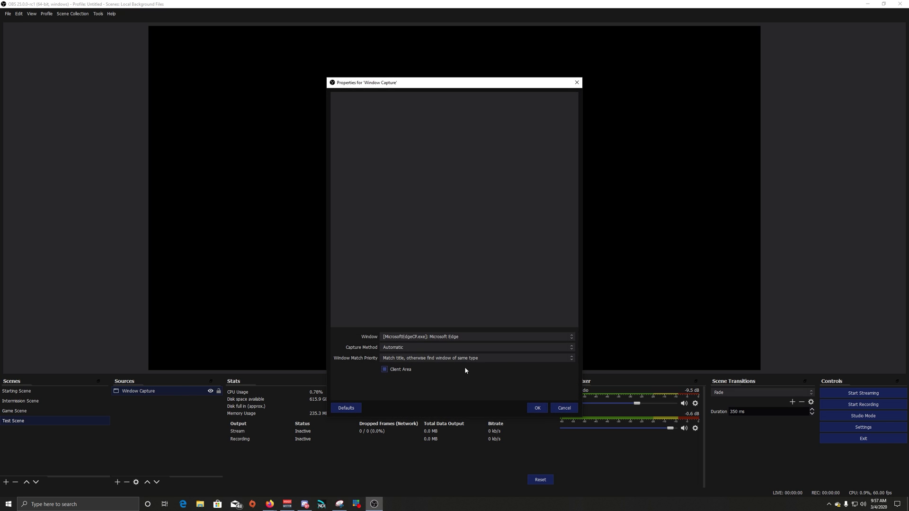
pyautogui.click(569, 338)
pyautogui.click(545, 343)
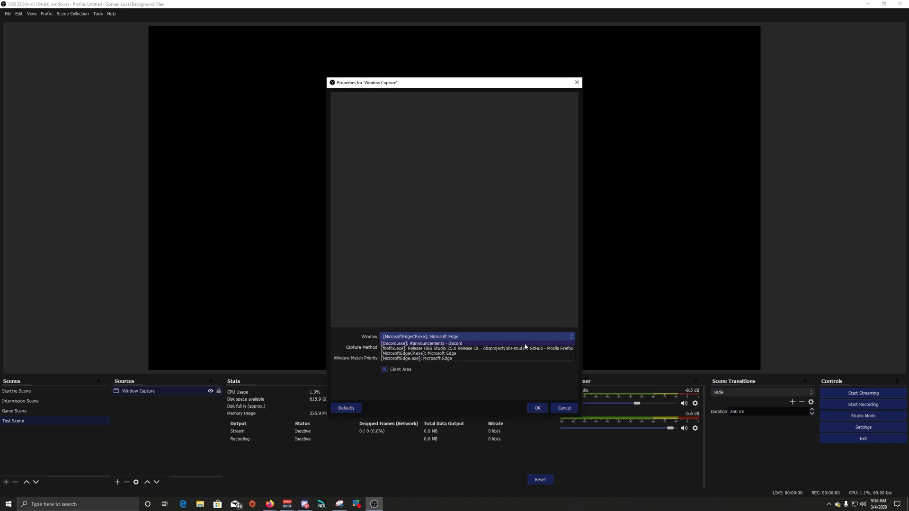
# Fit the Discord capture to the canvas with Ctrl+F and minimize OBS.
pyautogui.click(308, 327)
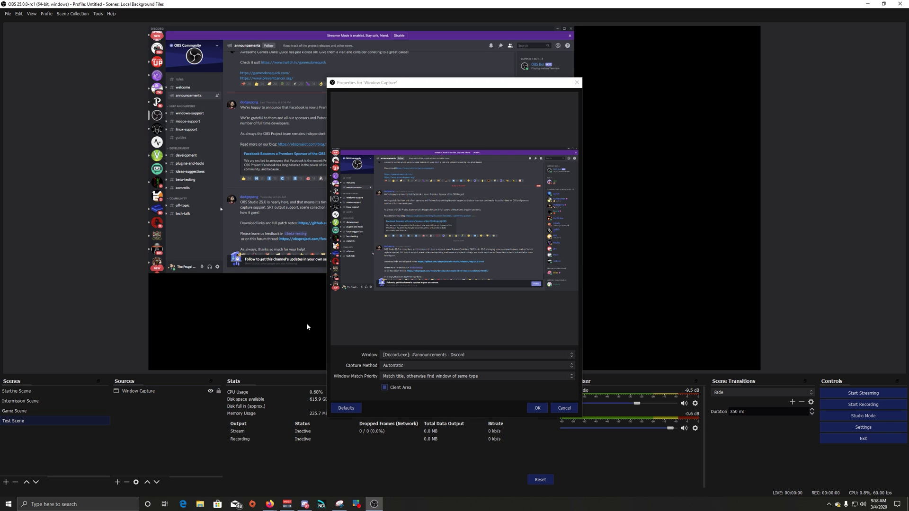
pyautogui.hotkey('ctrl', 'f')
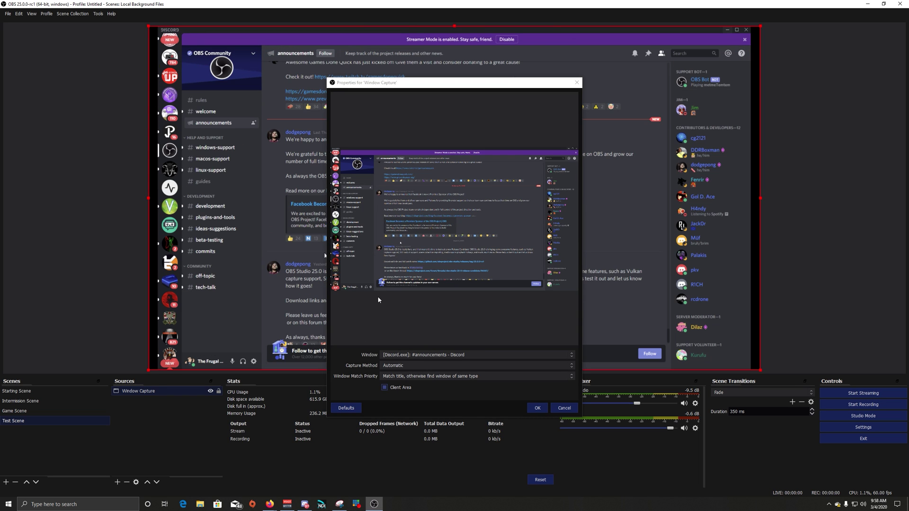
pyautogui.click(868, 4)
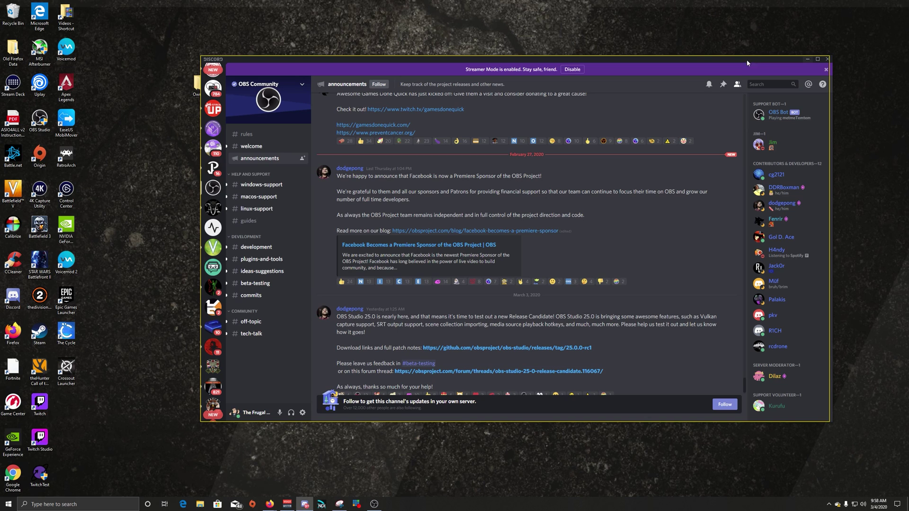
# Nudge the Discord window slightly to the left.
pyautogui.moveTo(639, 56); pyautogui.dragTo(603, 64)
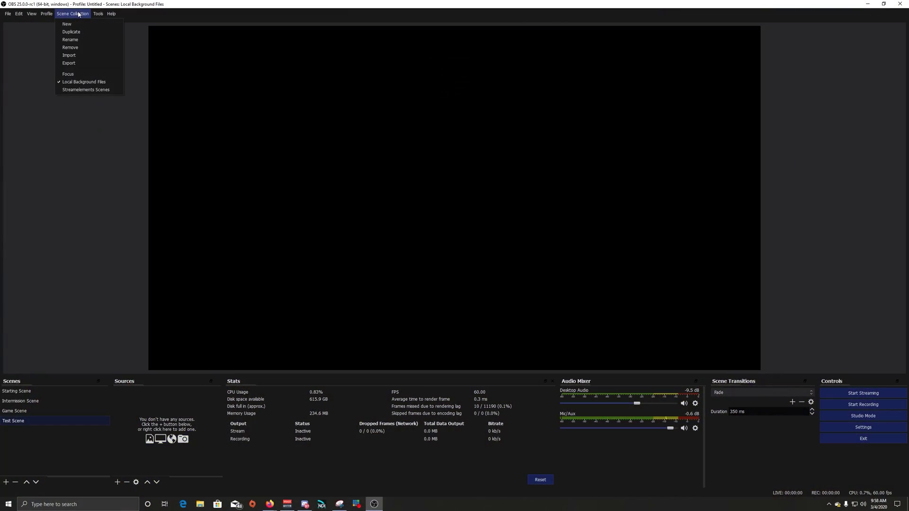
# Auto-search, import the Streamlabs 'stack up' collection, and load it from Scene Collection.
pyautogui.click(70, 57)
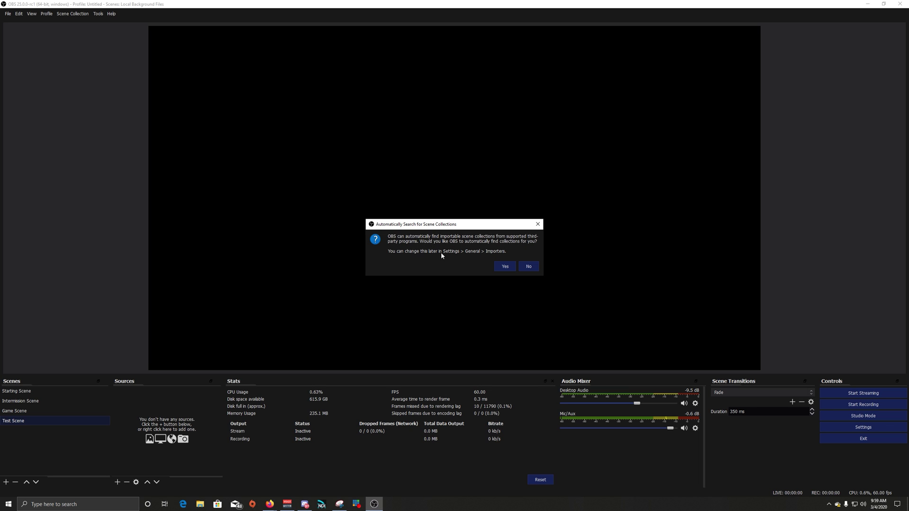
pyautogui.click(505, 266)
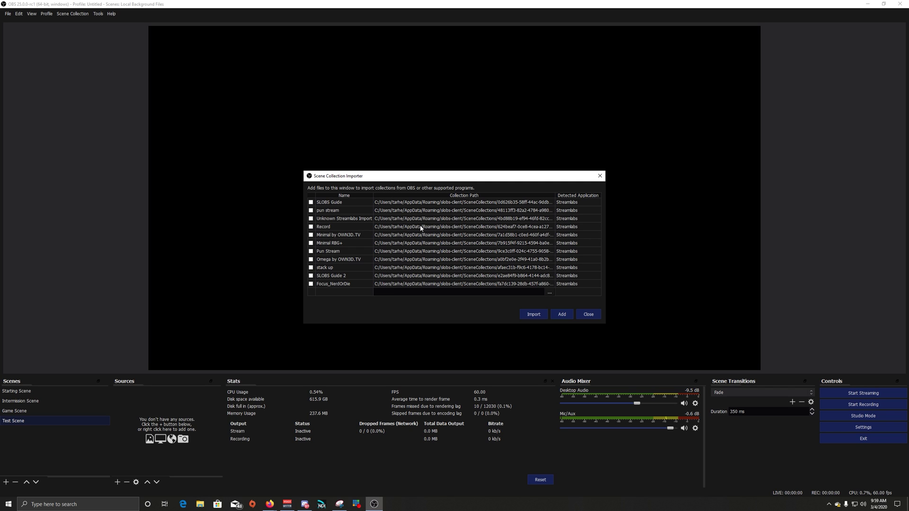
pyautogui.click(534, 314)
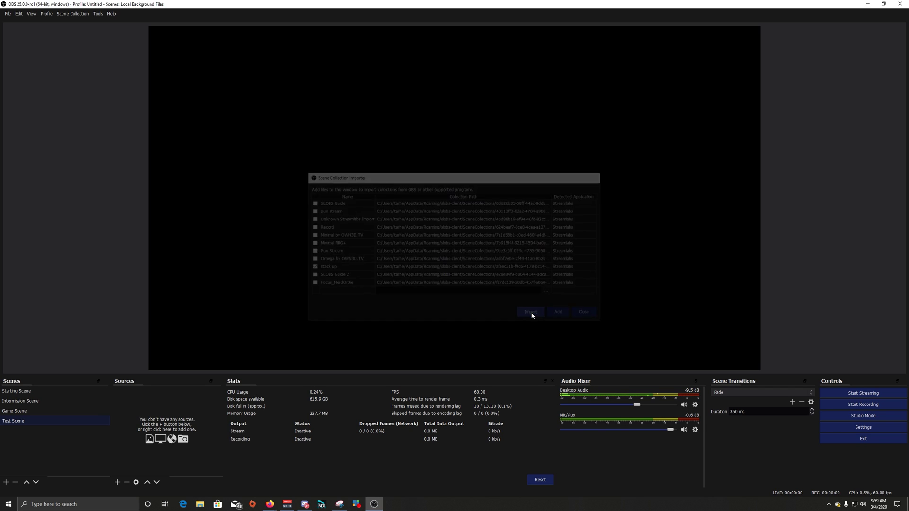
pyautogui.click(69, 16)
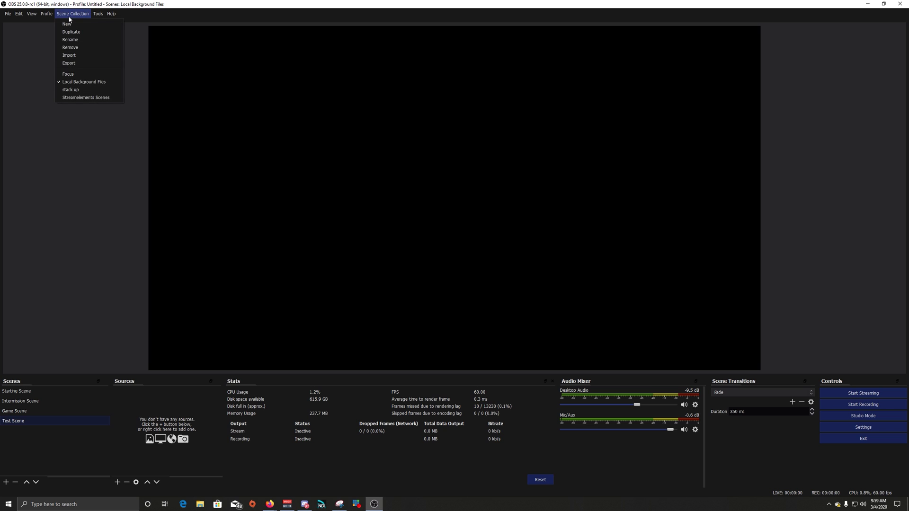
pyautogui.click(69, 90)
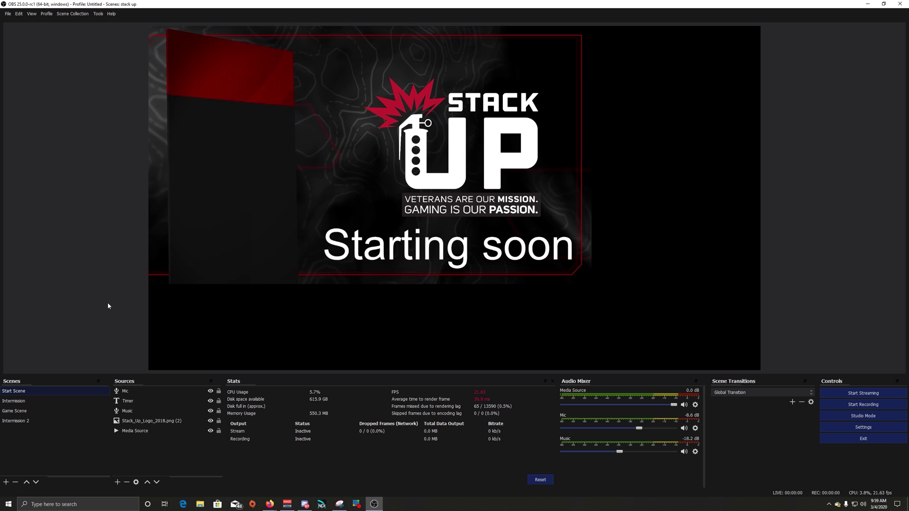
# Fit the Media Source to screen, then drag the logo top-right and Starting soon text bottom-right.
pyautogui.rightClick(266, 246)
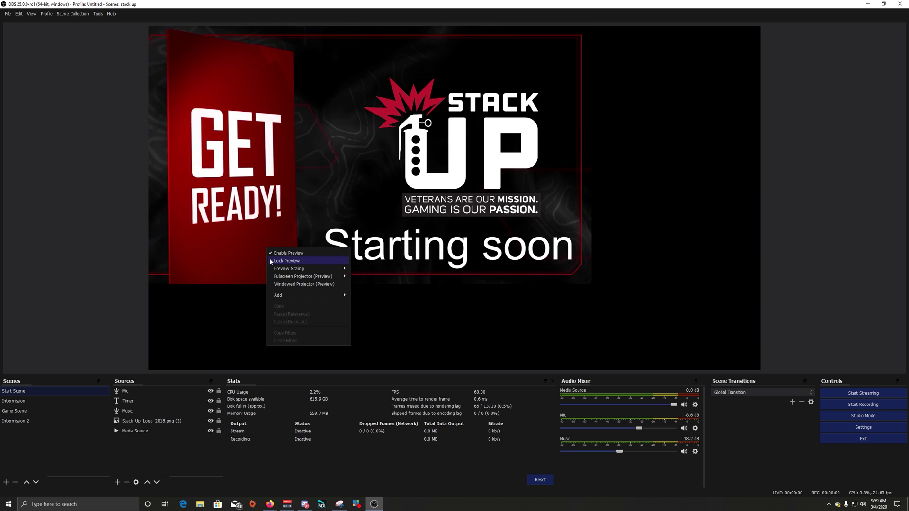
pyautogui.click(252, 254)
pyautogui.rightClick(252, 254)
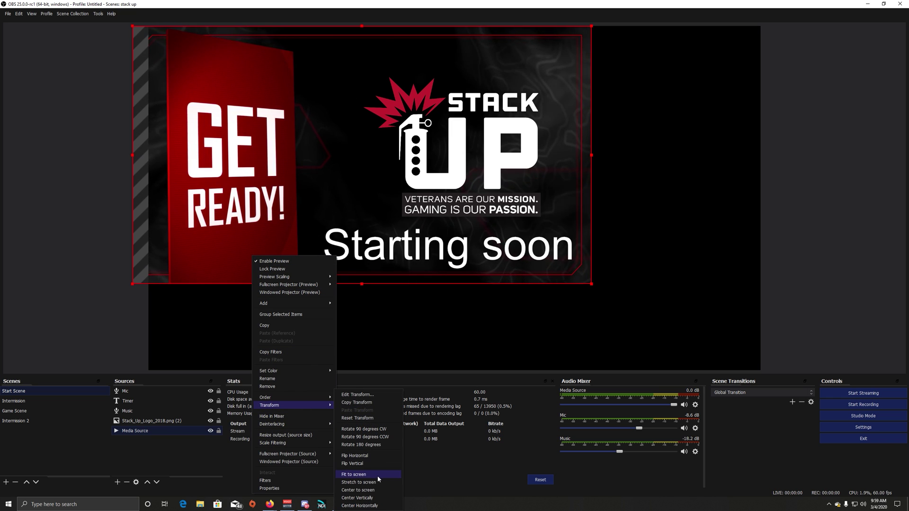
pyautogui.click(377, 476)
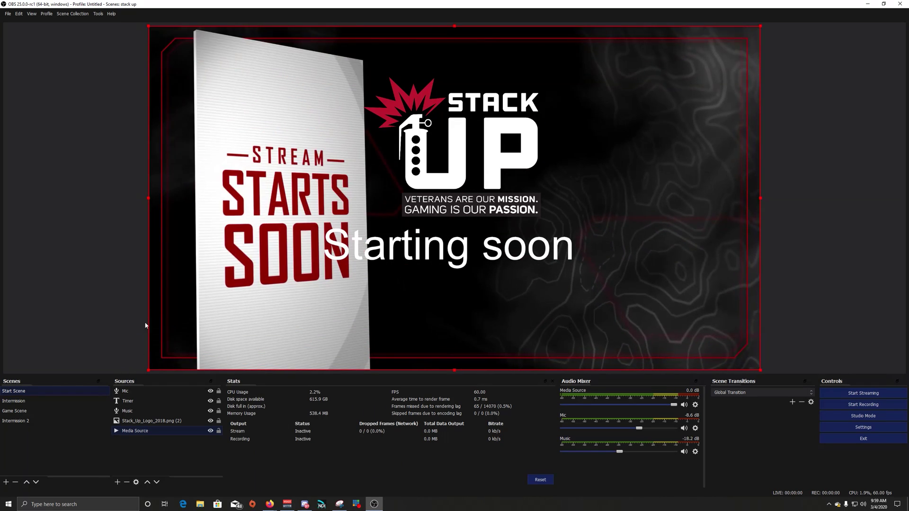
pyautogui.moveTo(464, 189); pyautogui.dragTo(619, 156)
pyautogui.moveTo(453, 262); pyautogui.dragTo(597, 340)
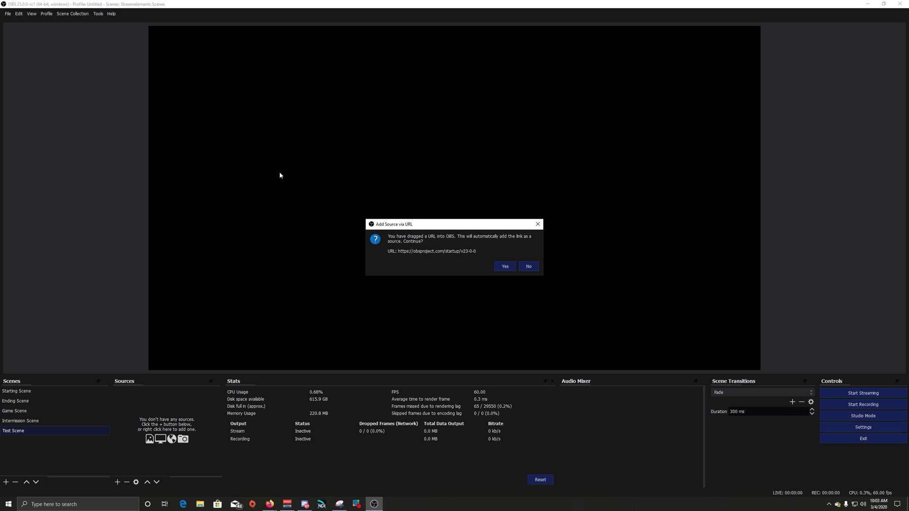
# Add the dropped webpage as a browser source, then drag in the Fancy Lower Third overlay.
pyautogui.click(504, 267)
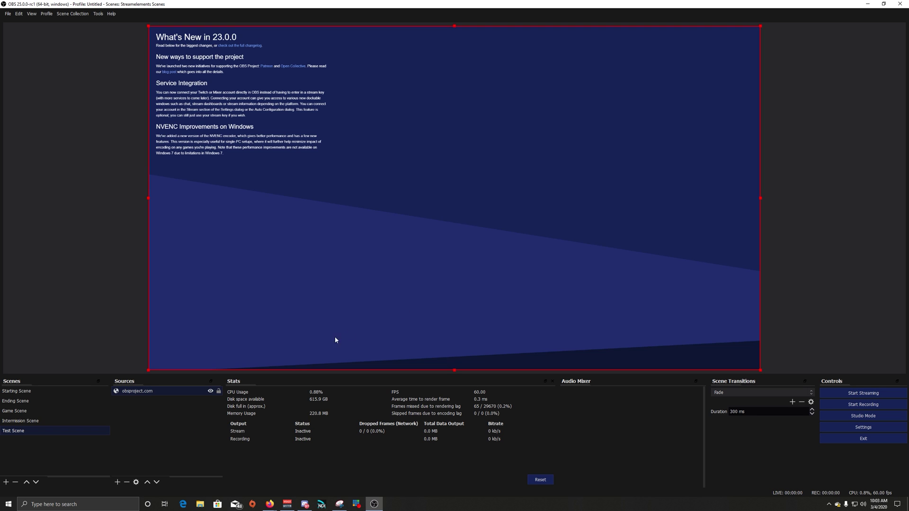
pyautogui.click(275, 508)
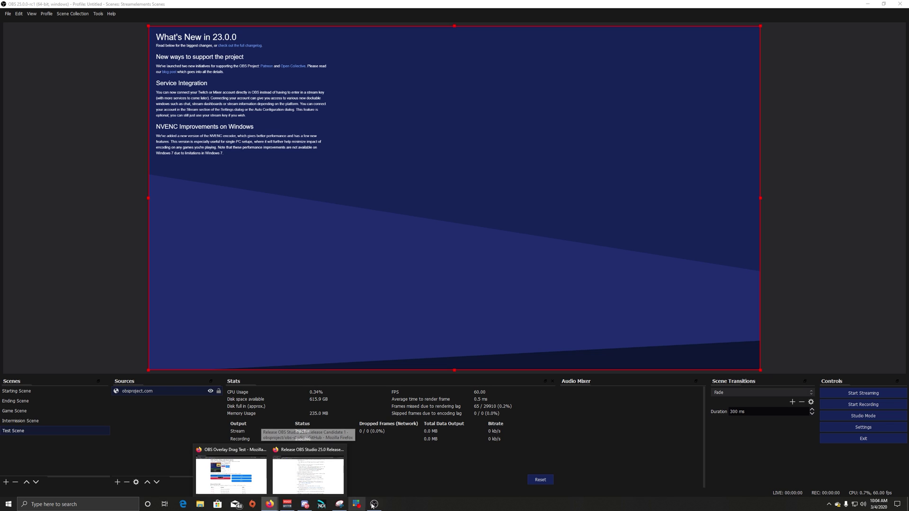
pyautogui.click(246, 475)
pyautogui.moveTo(619, 264); pyautogui.dragTo(291, 214)
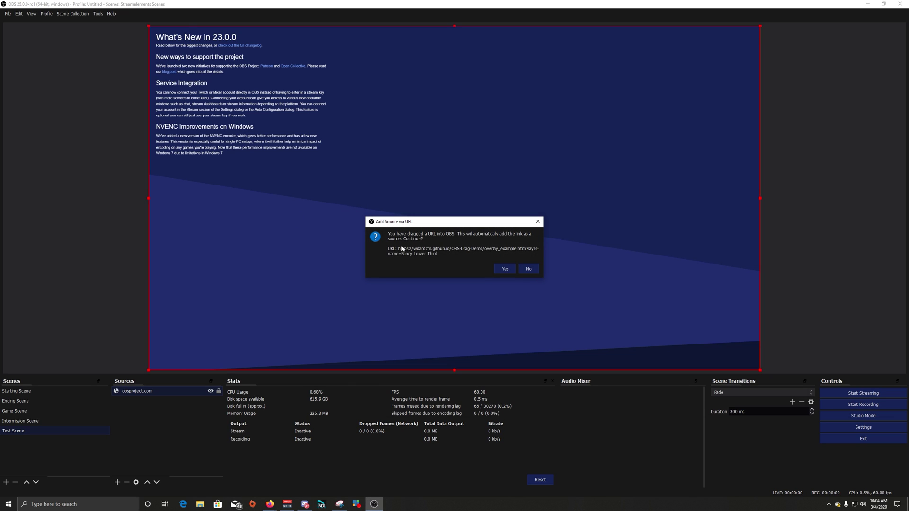
pyautogui.click(499, 268)
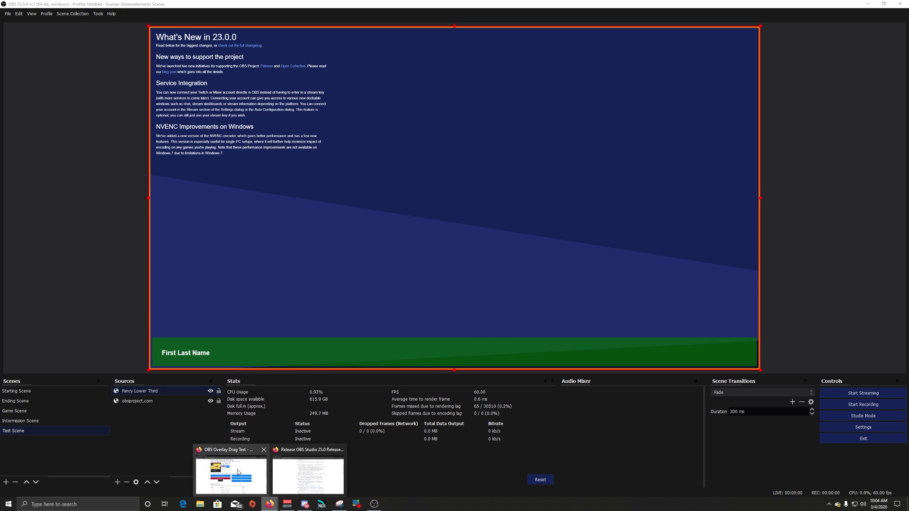
# Add the 800x600 and 1280x720 Resolution Info sources, placing 1280x720 at the top-right.
pyautogui.click(239, 472)
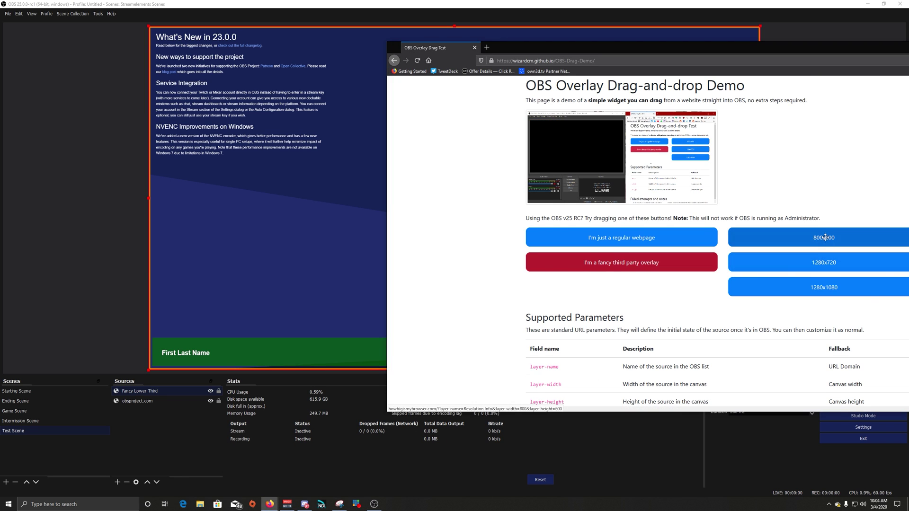
pyautogui.moveTo(825, 238); pyautogui.dragTo(280, 219)
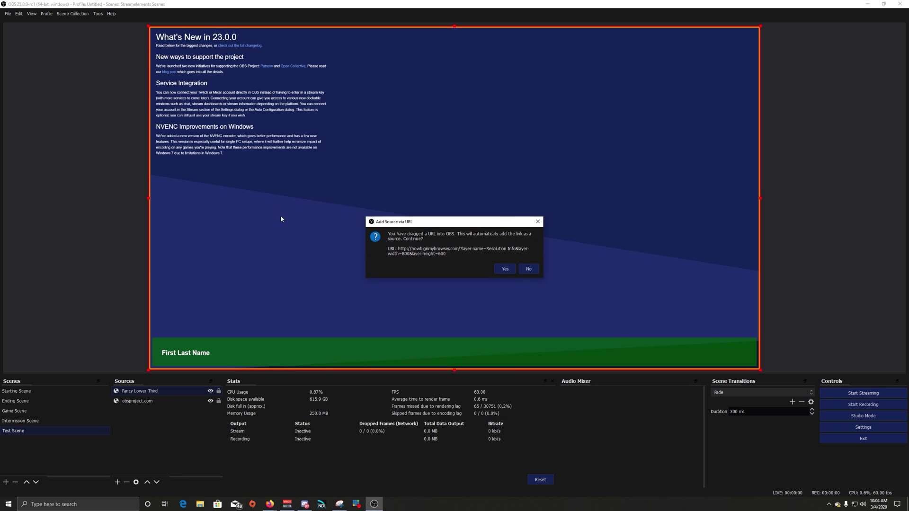
pyautogui.click(495, 269)
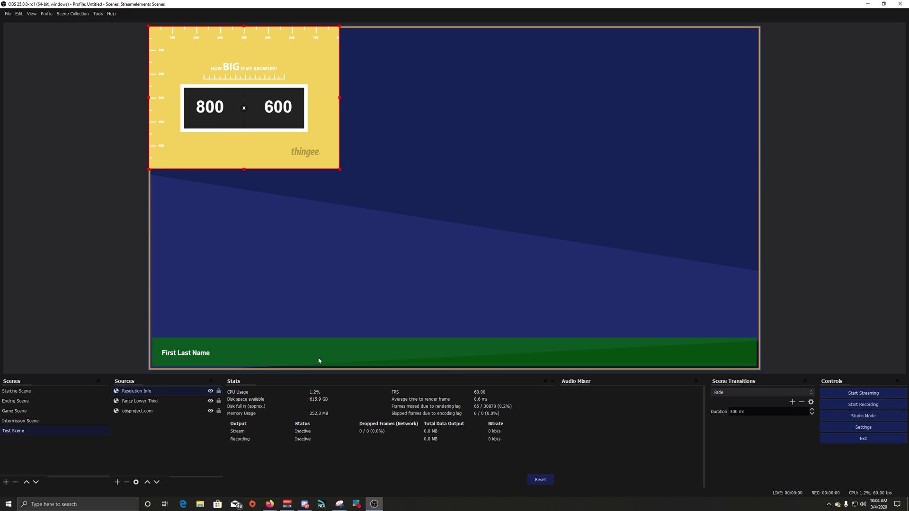
pyautogui.moveTo(270, 504)
pyautogui.click(233, 471)
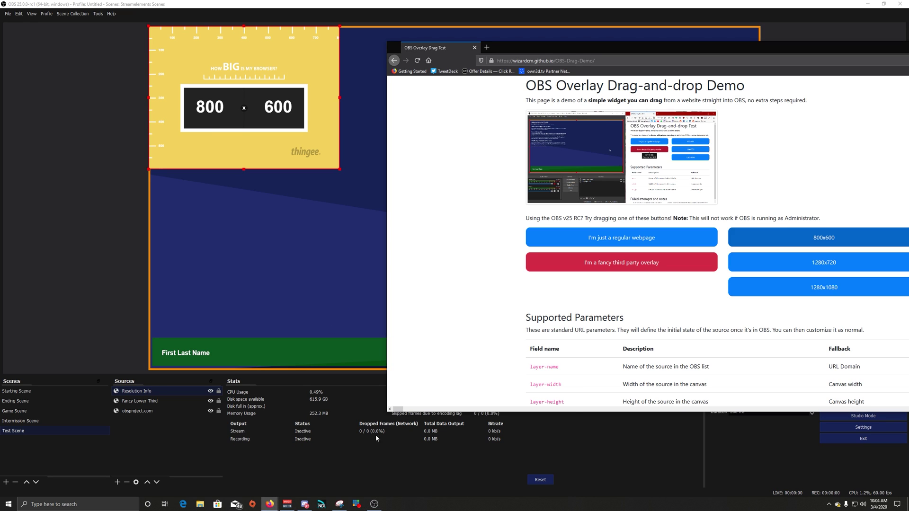
pyautogui.moveTo(757, 263); pyautogui.dragTo(292, 225)
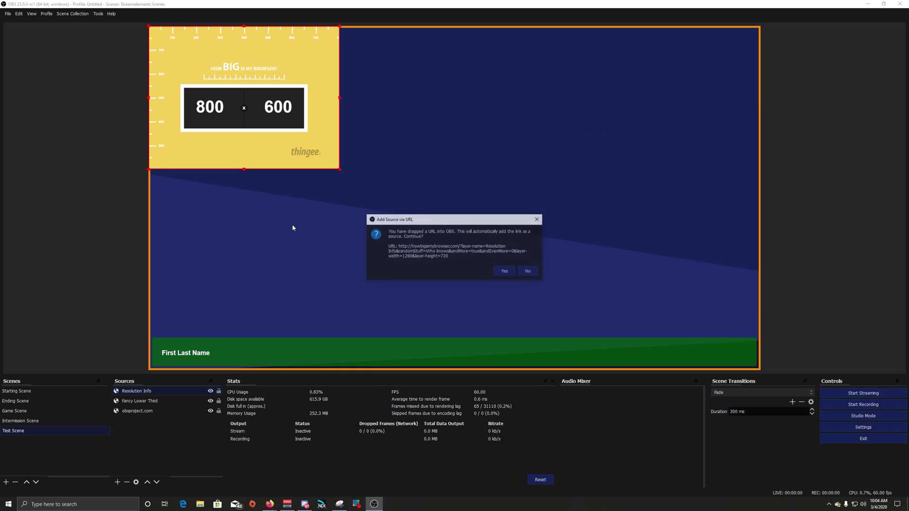
pyautogui.click(506, 272)
pyautogui.moveTo(378, 169); pyautogui.dragTo(684, 165)
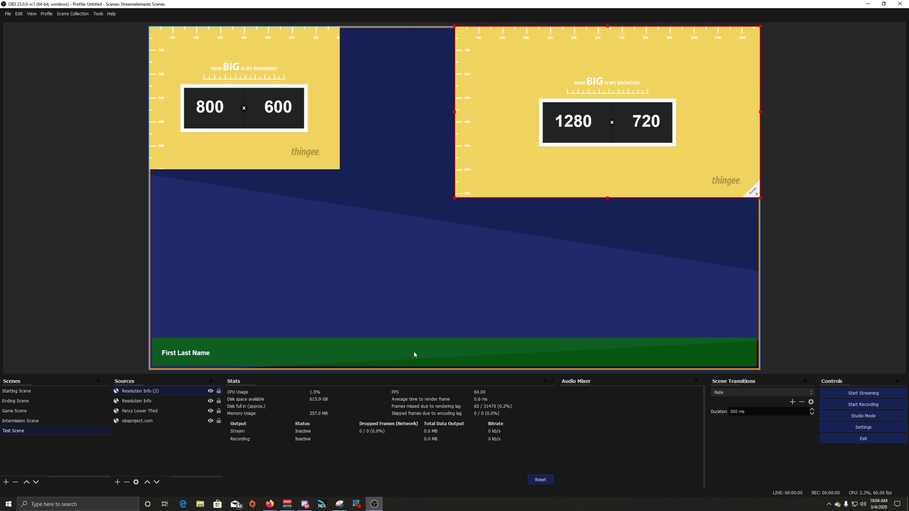
# Drag the 1280x1080 Resolution Info widget from the demo page into the preview.
pyautogui.click(273, 506)
pyautogui.click(285, 467)
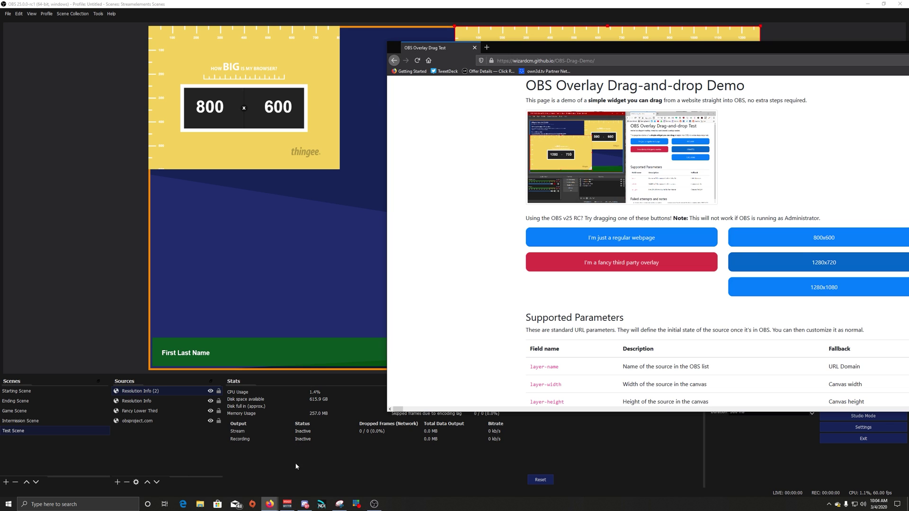
pyautogui.moveTo(810, 290); pyautogui.dragTo(281, 227)
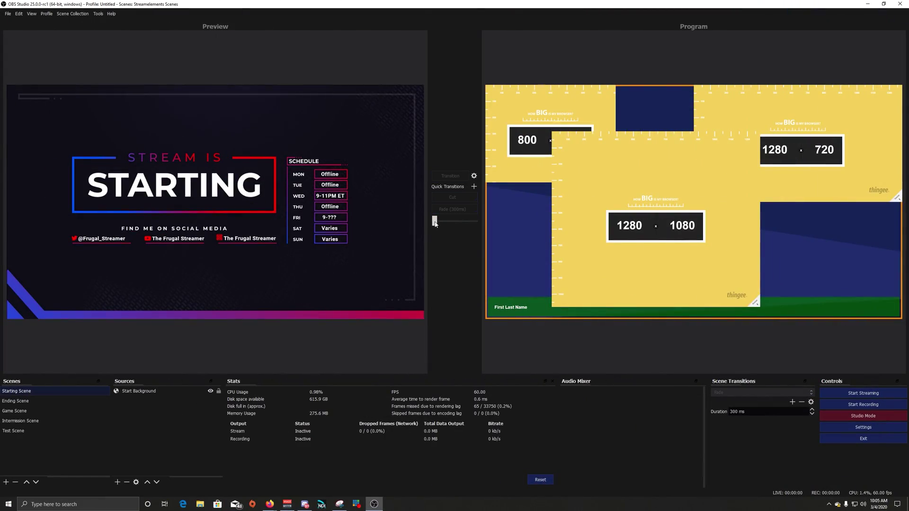
# Fade the program to Starting Scene with the T-bar, then preview Ending Scene.
pyautogui.moveTo(435, 222); pyautogui.dragTo(484, 229)
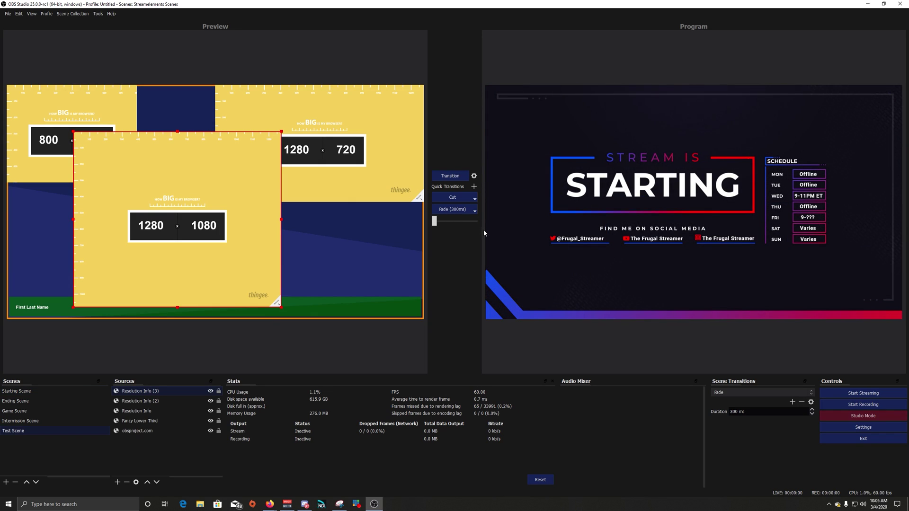
pyautogui.click(55, 402)
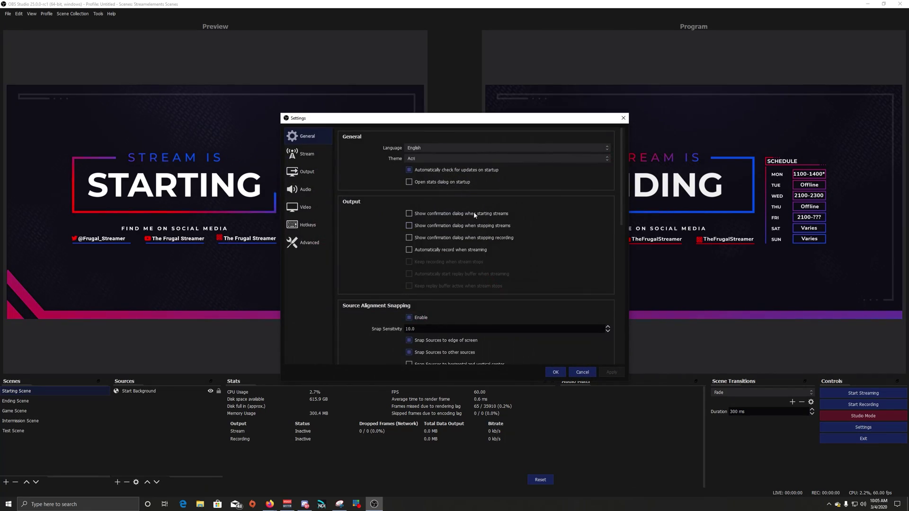
# Choose the Custom... stream service and enter an srt:// server address.
pyautogui.click(313, 156)
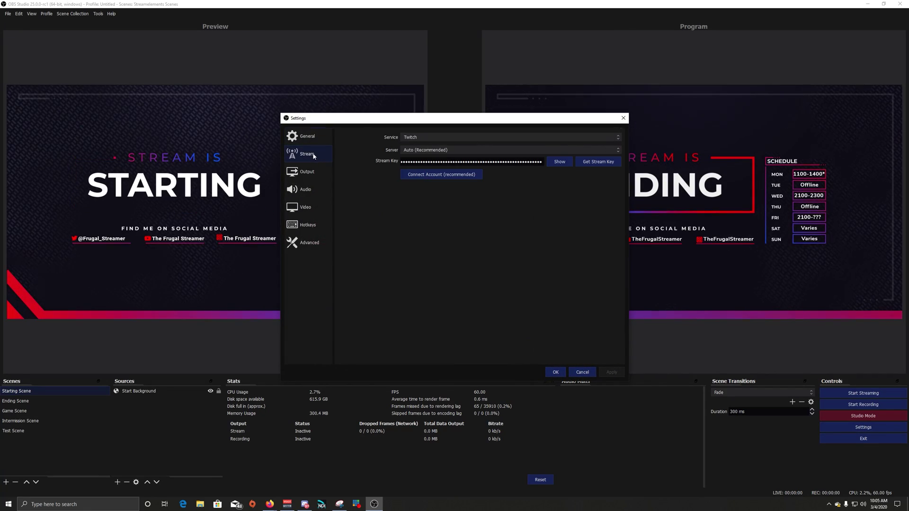
pyautogui.click(563, 139)
pyautogui.click(504, 141)
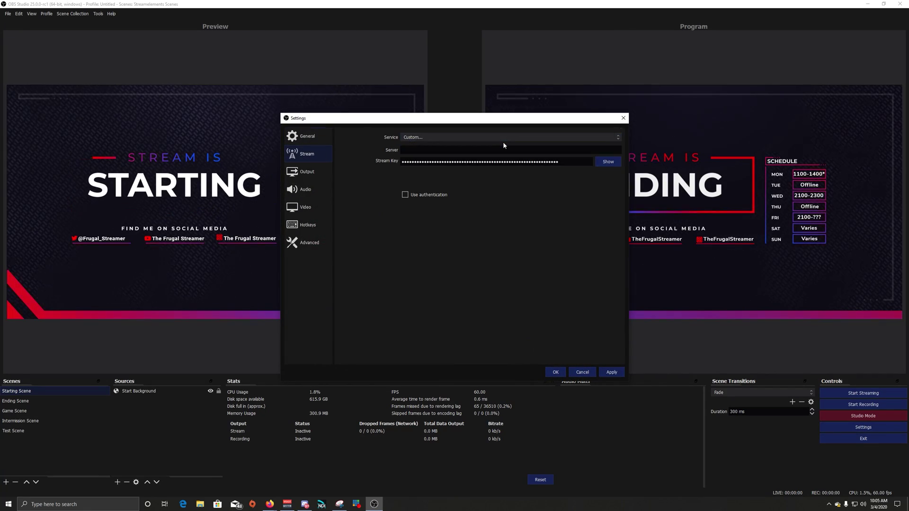
pyautogui.click(471, 150)
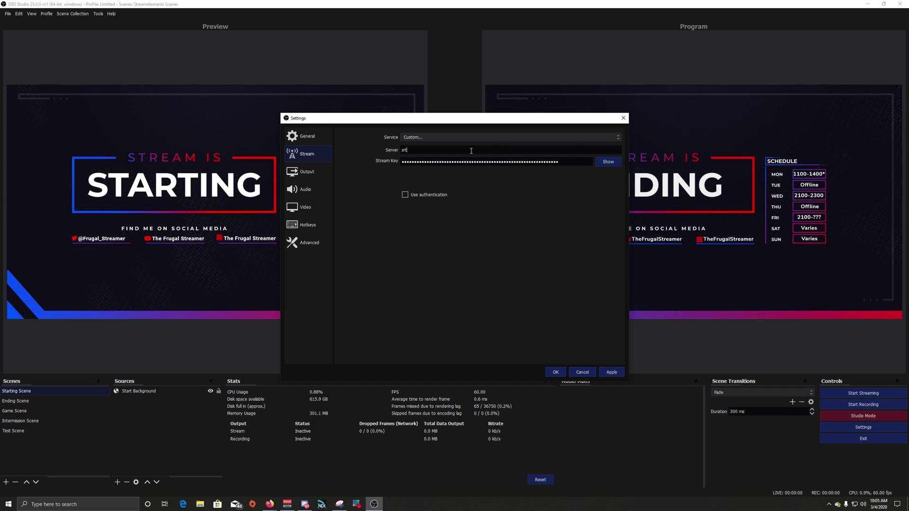
pyautogui.write('srt:')
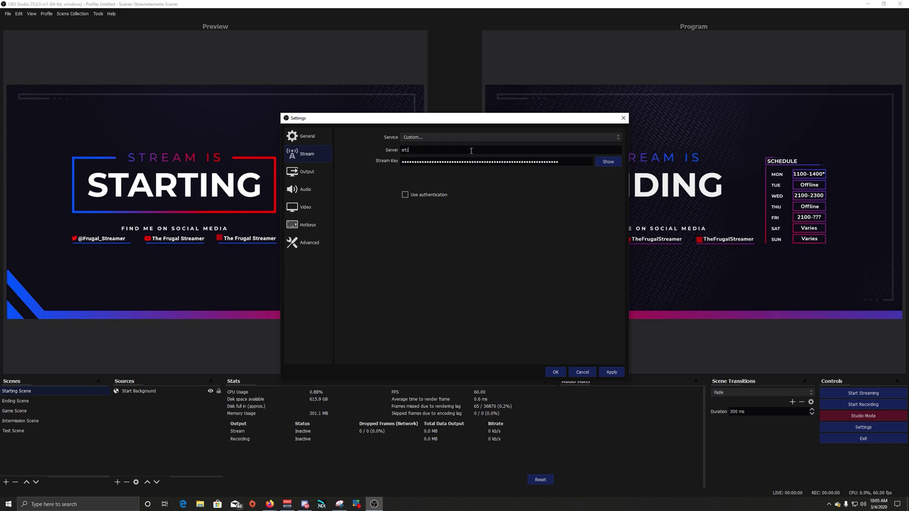
pyautogui.write('//xxxxxxxxxxx')
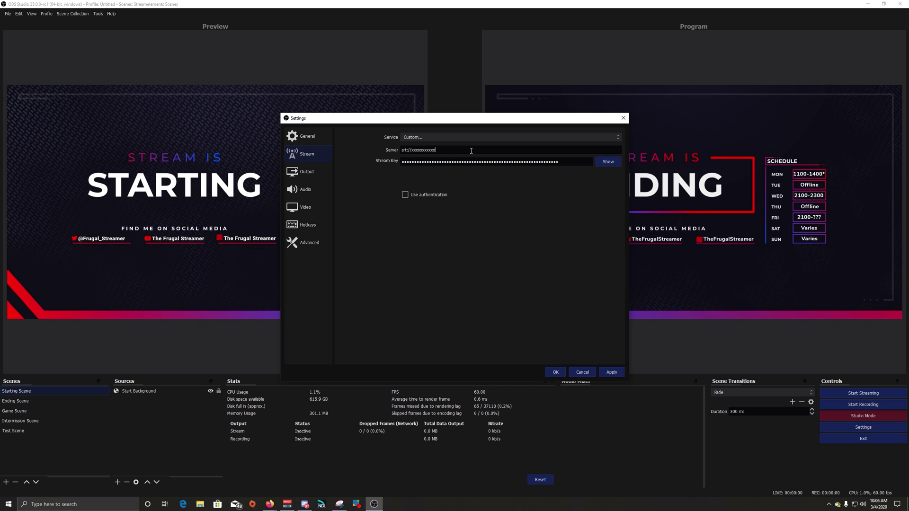
pyautogui.write('x')
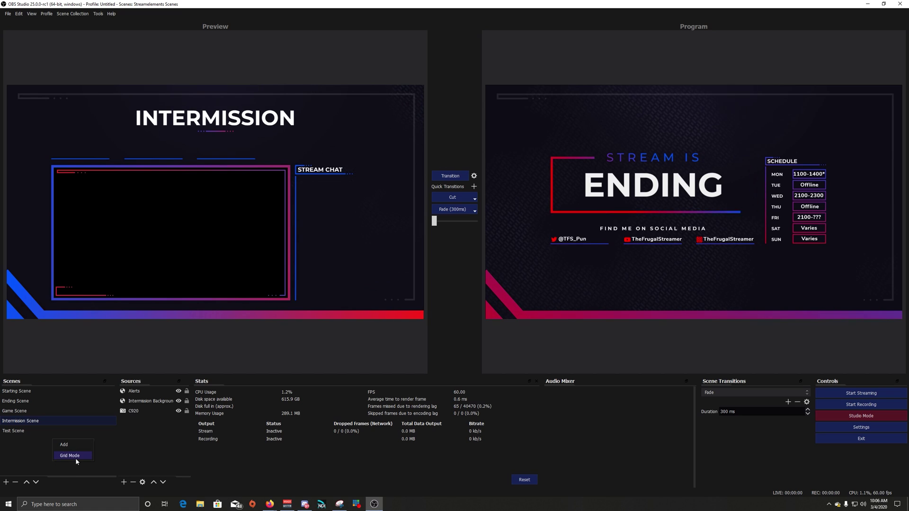
# Switch the Scenes list to Grid Mode and preview Starting, Game, then Test Scene tiles.
pyautogui.click(76, 458)
pyautogui.click(33, 393)
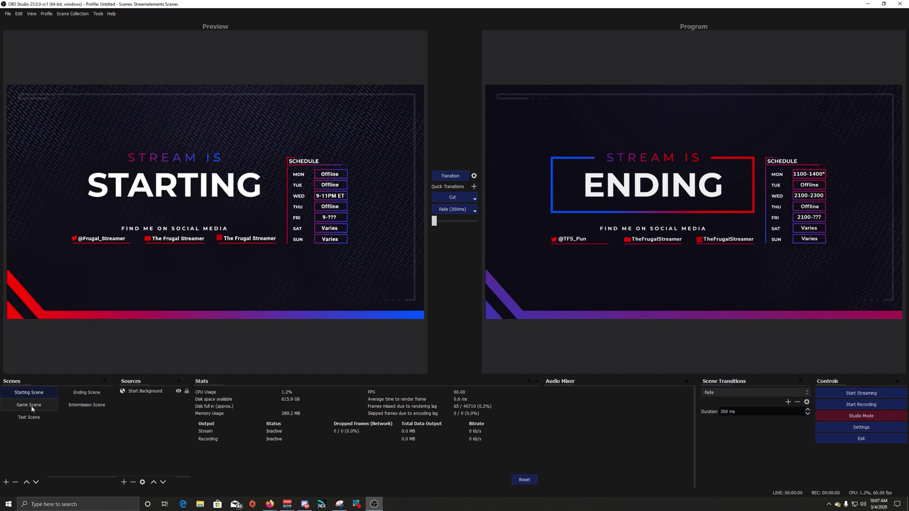
pyautogui.click(29, 405)
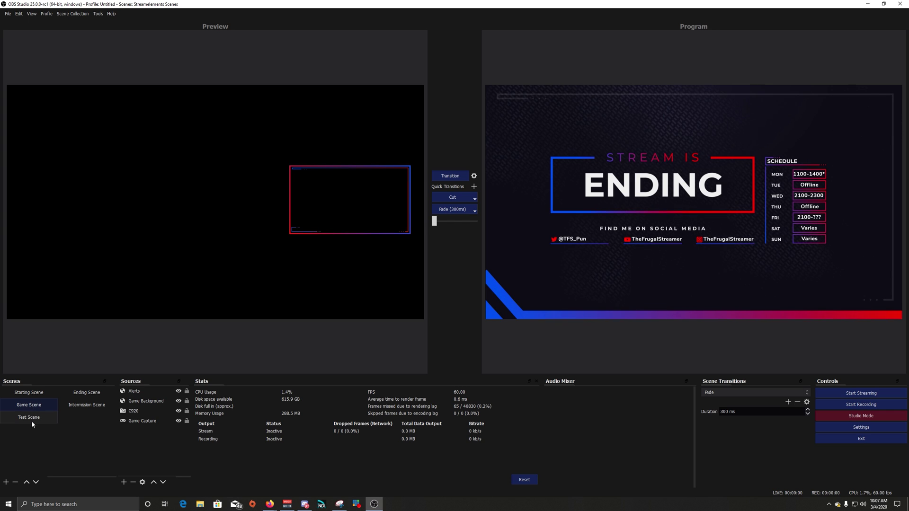
pyautogui.click(31, 422)
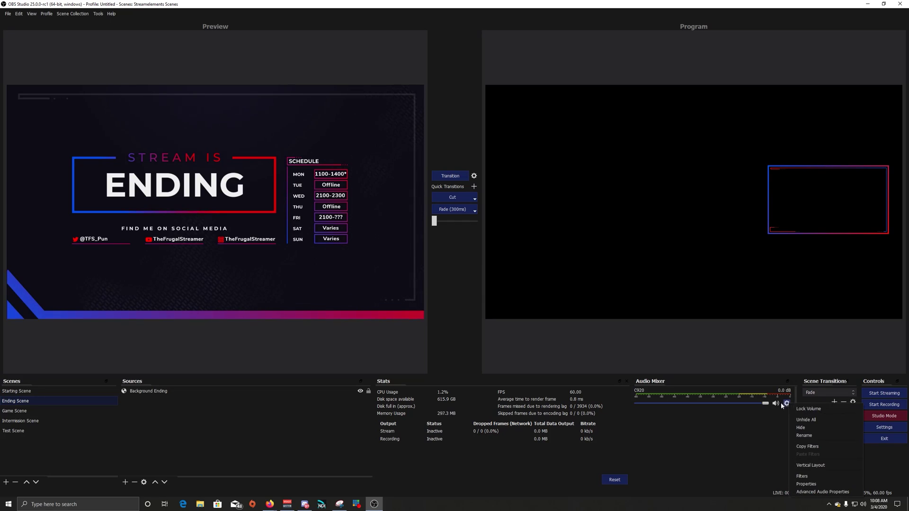
# Toggle C920's volume lock, adjust its fader, and relock it at 0.0 dB.
pyautogui.click(817, 409)
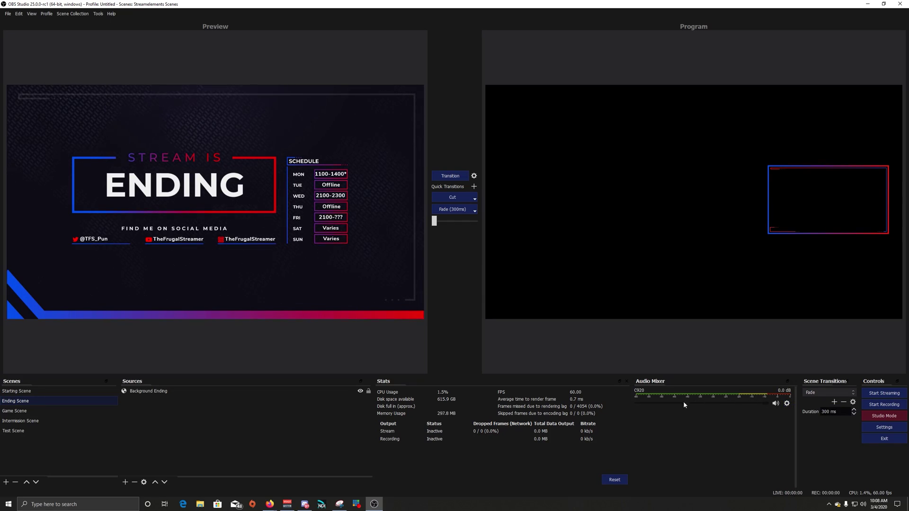
pyautogui.click(787, 403)
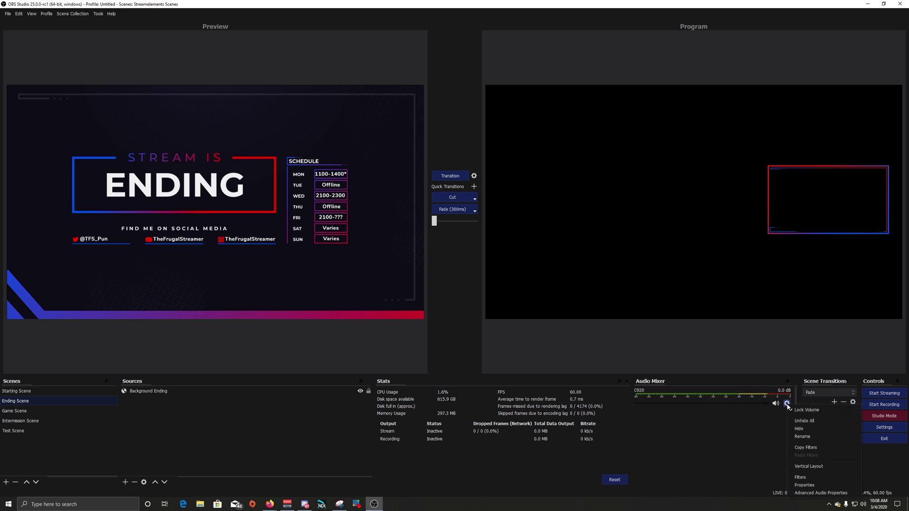
pyautogui.click(808, 413)
pyautogui.moveTo(766, 403)
pyautogui.mouseDown()
pyautogui.moveTo(750, 404)
pyautogui.moveTo(766, 403)
pyautogui.mouseUp()
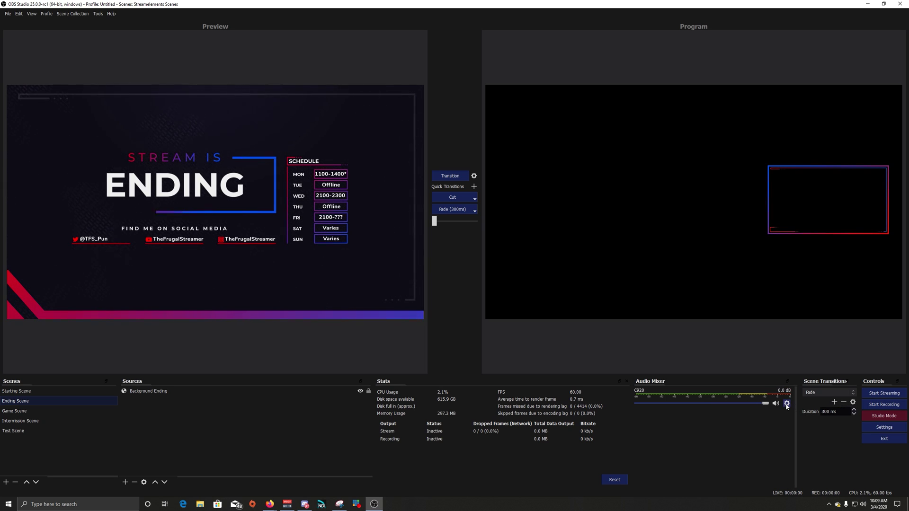
pyautogui.click(787, 404)
pyautogui.click(801, 410)
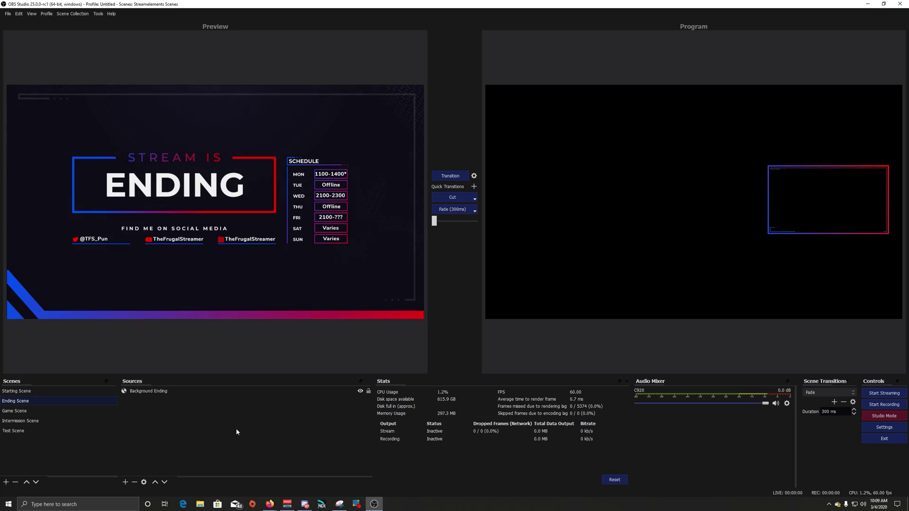
# Open the Sources add menu to view the available source types.
pyautogui.click(126, 482)
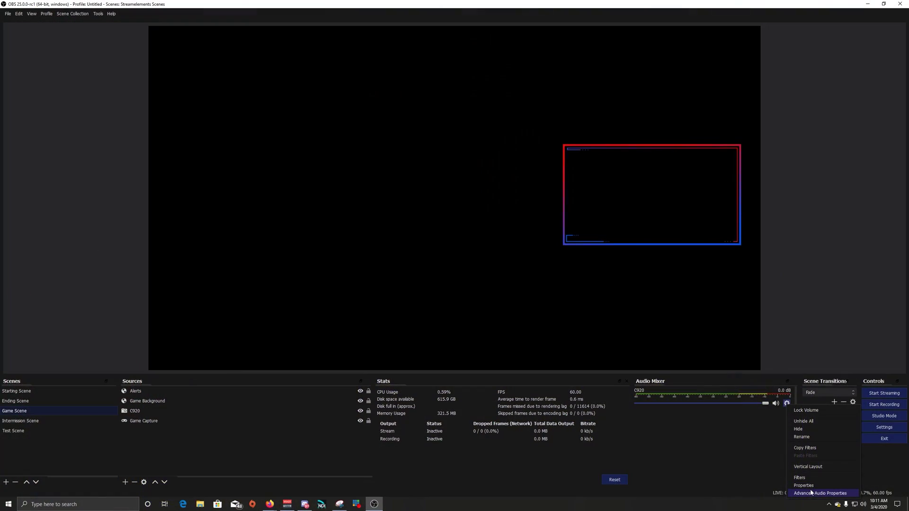
# Turn Active Sources Only off and back on, leaving Alerts, C920 and Game Background listed.
pyautogui.click(819, 493)
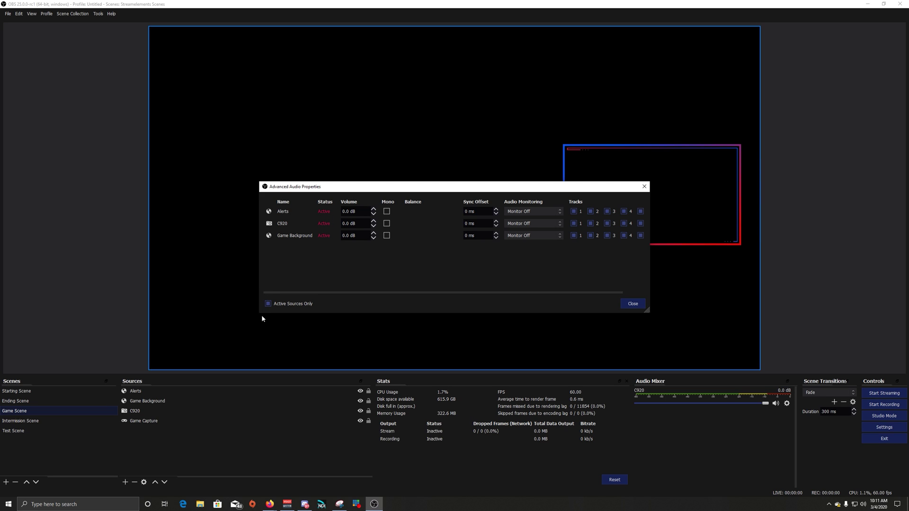
pyautogui.click(268, 303)
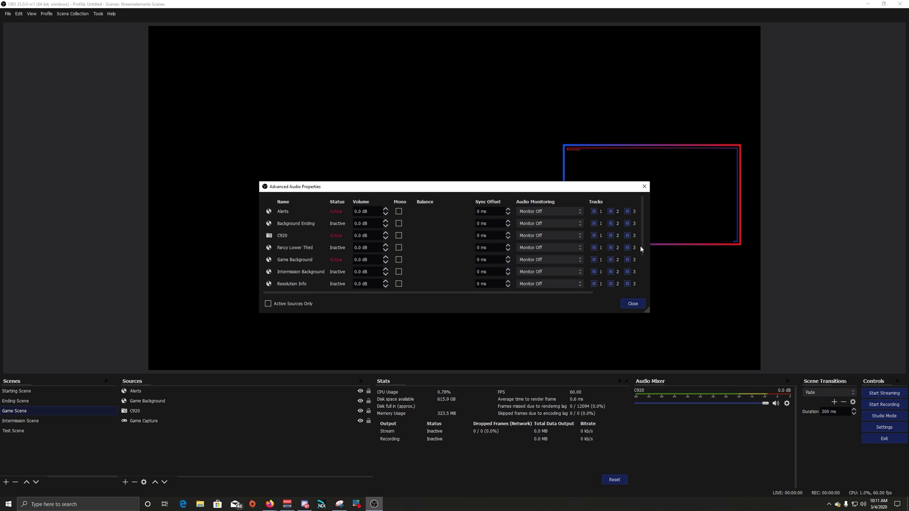
pyautogui.moveTo(640, 249)
pyautogui.mouseDown()
pyautogui.moveTo(641, 283)
pyautogui.moveTo(644, 242)
pyautogui.mouseUp()
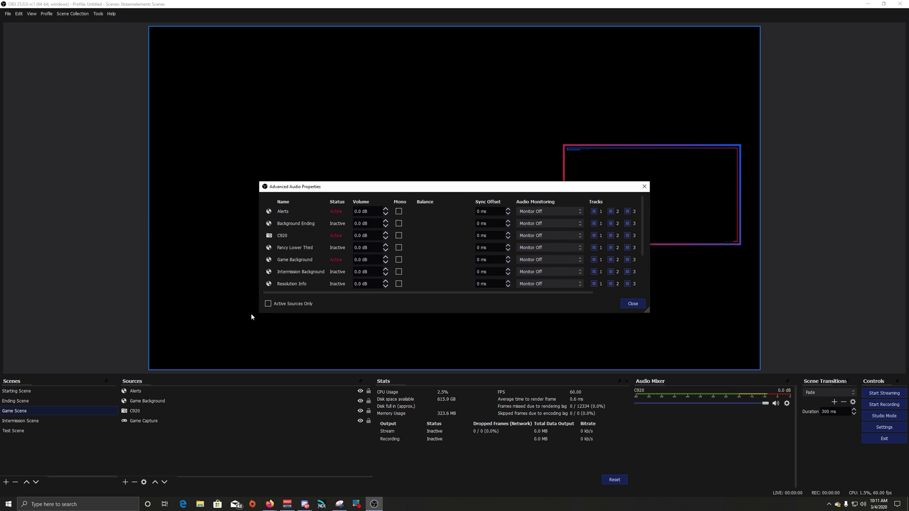
pyautogui.click(268, 304)
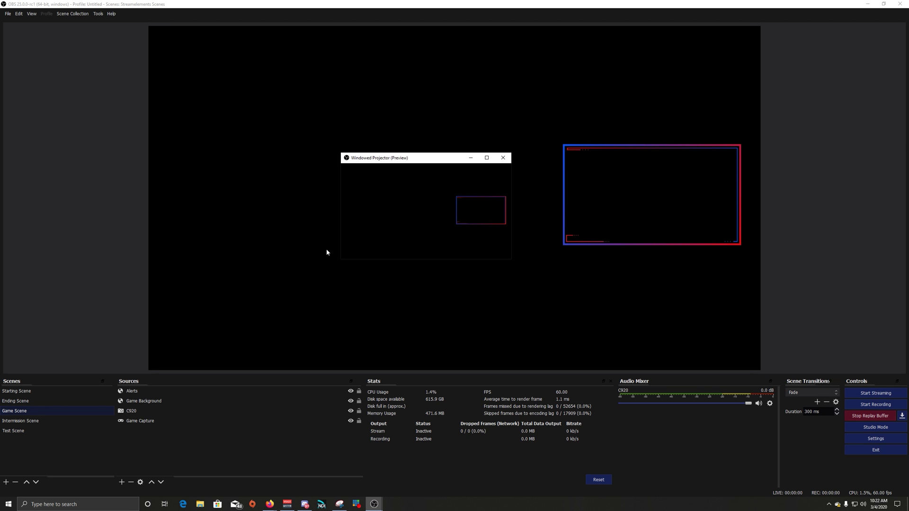
# Reopen the preview as a windowed projector and show its Fullscreen Display 1/Display 2 choices.
pyautogui.click(500, 160)
pyautogui.rightClick(363, 187)
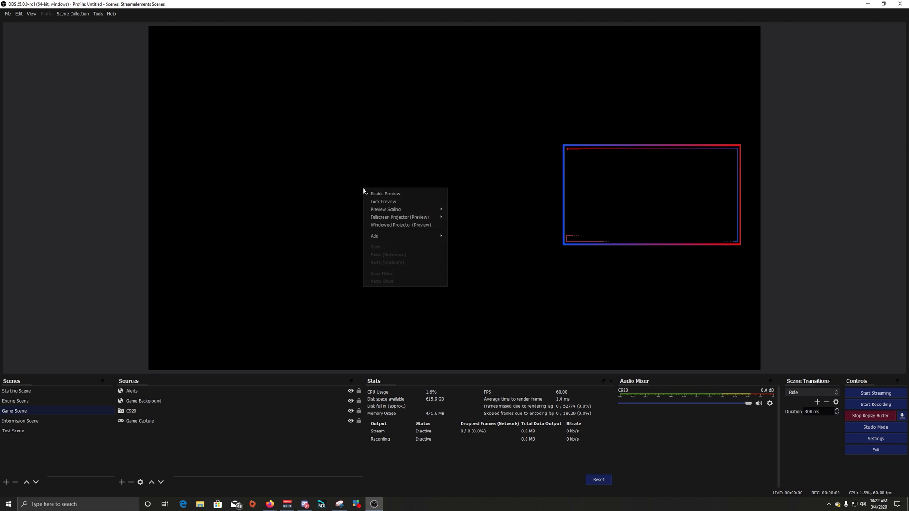
pyautogui.moveTo(407, 220)
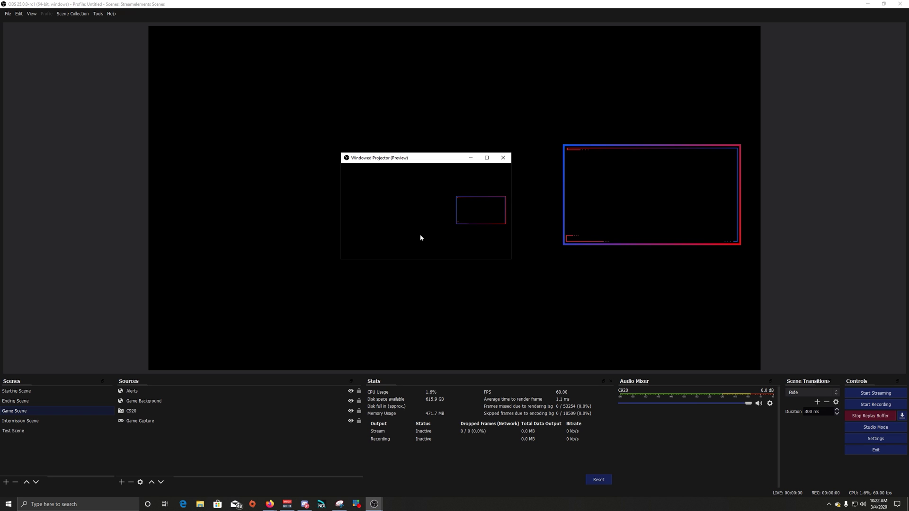
pyautogui.rightClick(426, 219)
pyautogui.moveTo(455, 224)
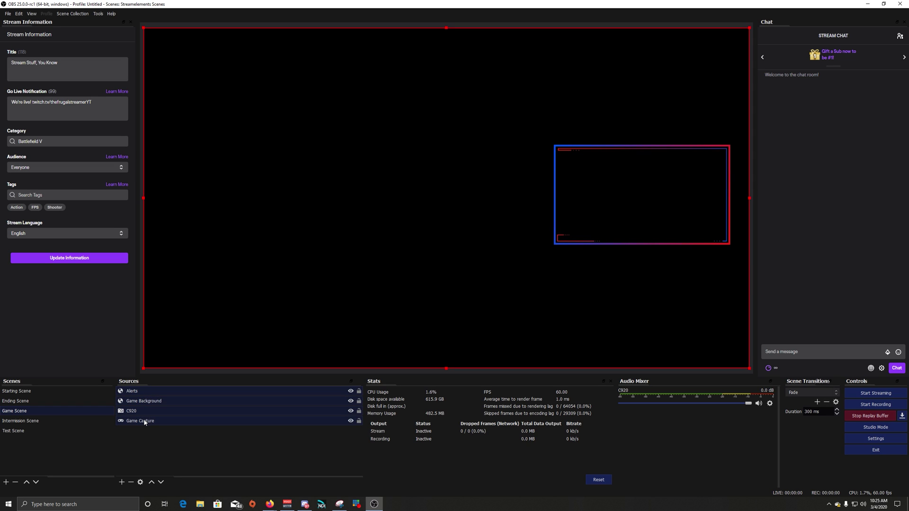
# Copy Game Scene's selected sources and paste them into Test Scene as references.
pyautogui.rightClick(162, 413)
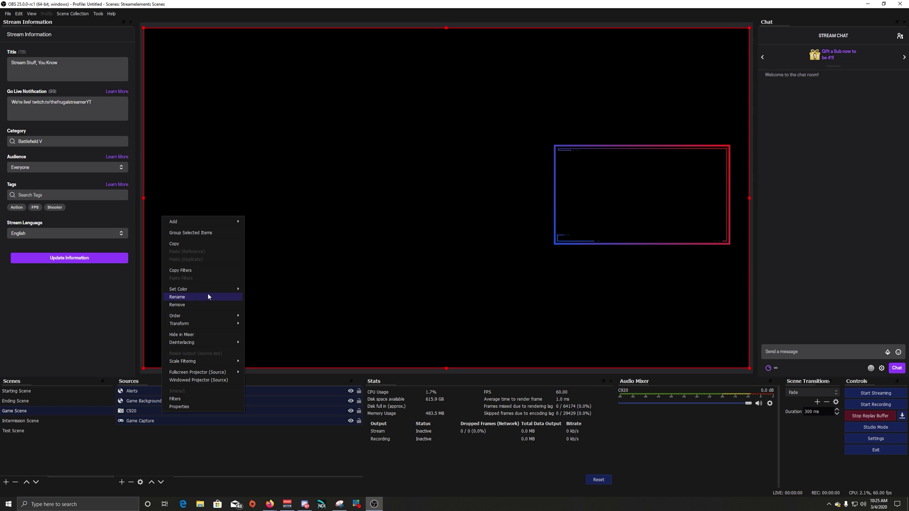
pyautogui.click(201, 243)
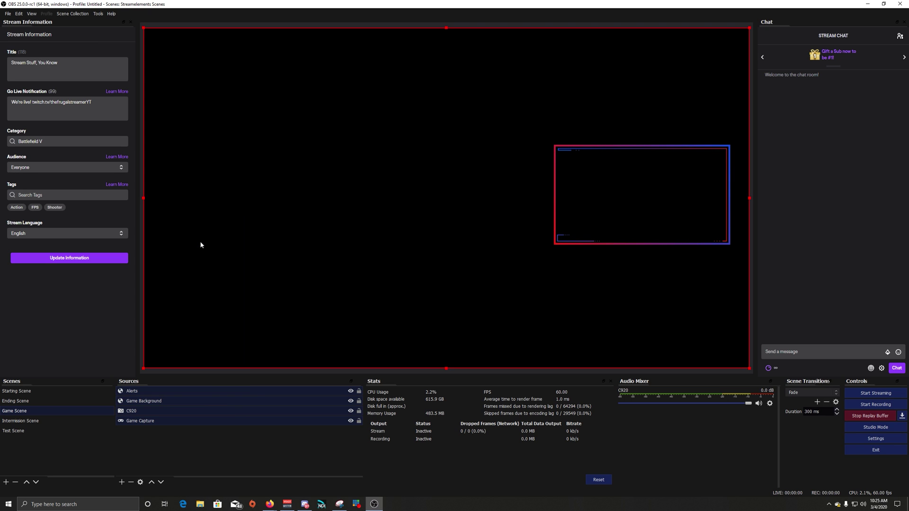
pyautogui.click(30, 428)
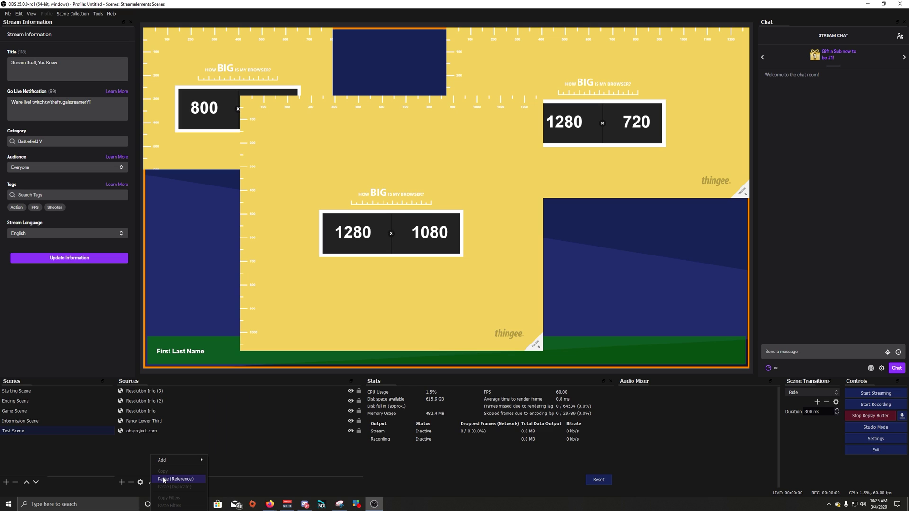
pyautogui.click(164, 480)
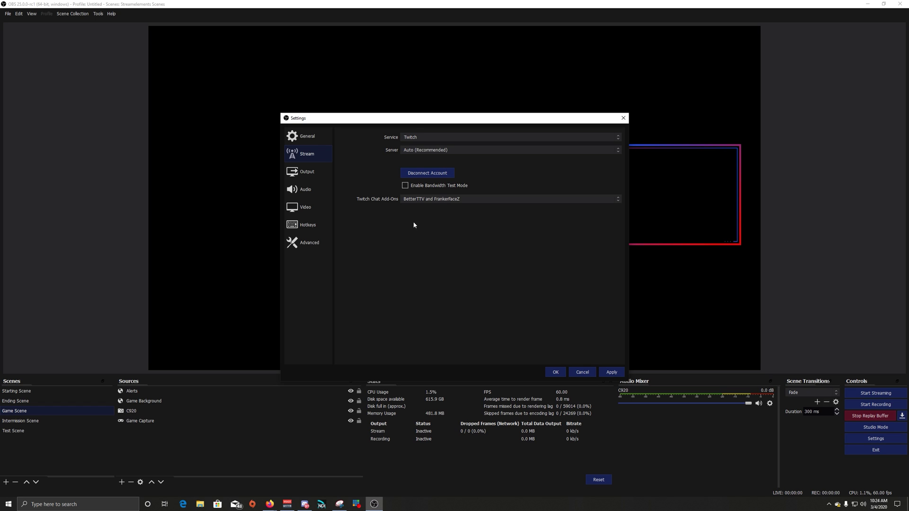
# Choose BetterTTV and FrankerFaceZ chat add-ons, then browse all channels' emotes in the emote picker.
pyautogui.click(430, 222)
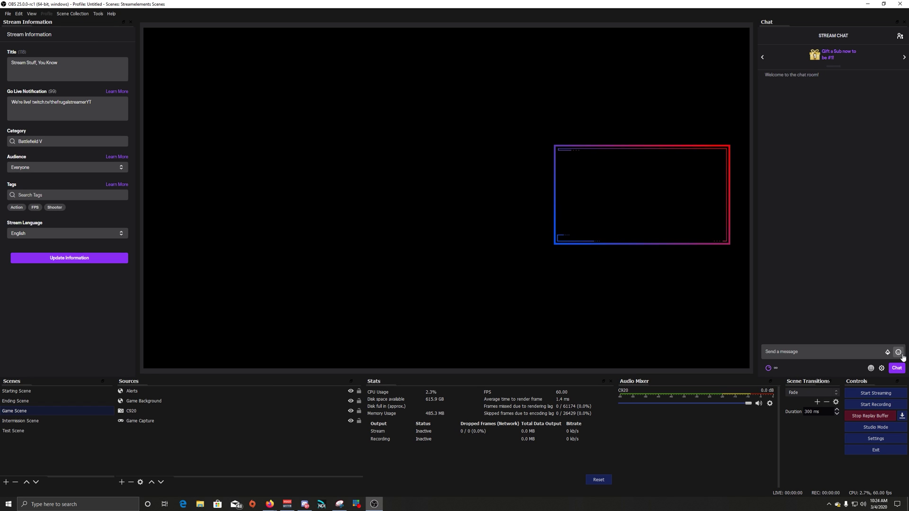
pyautogui.click(899, 353)
pyautogui.click(895, 286)
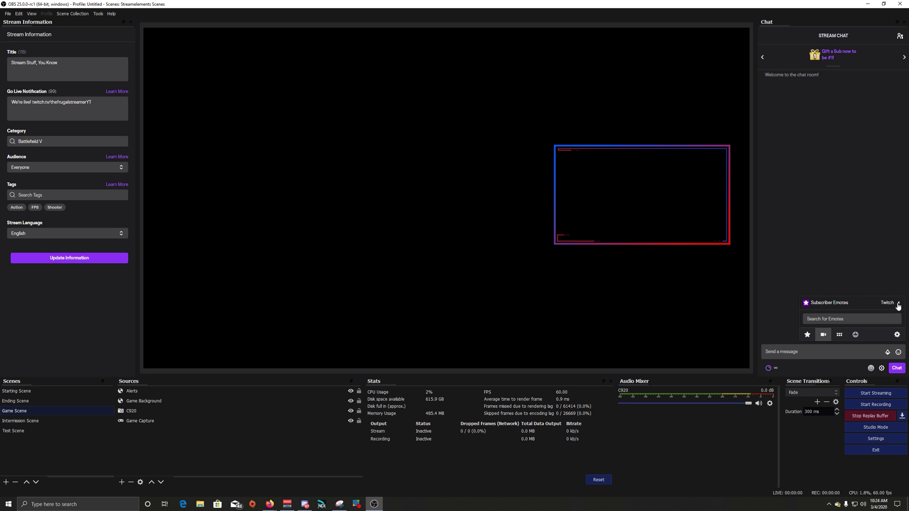
pyautogui.click(806, 336)
pyautogui.click(839, 335)
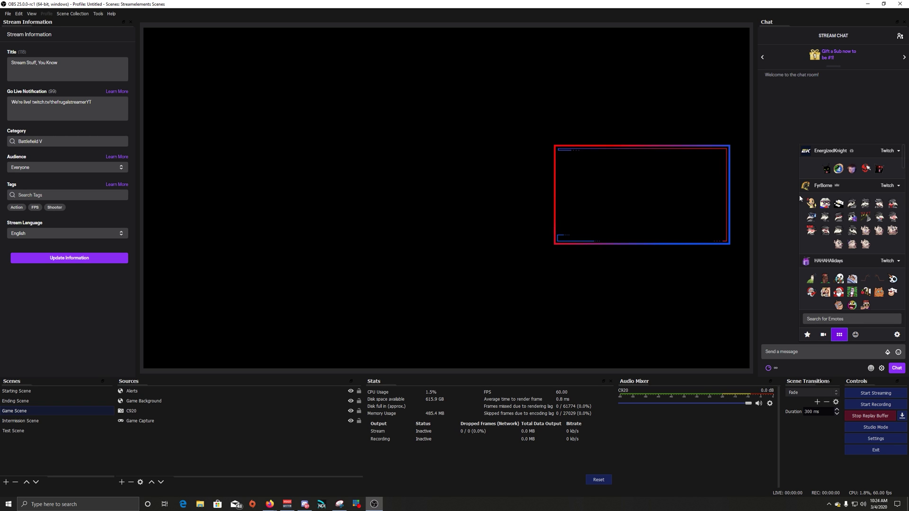
pyautogui.scroll(-10, 848, 204)
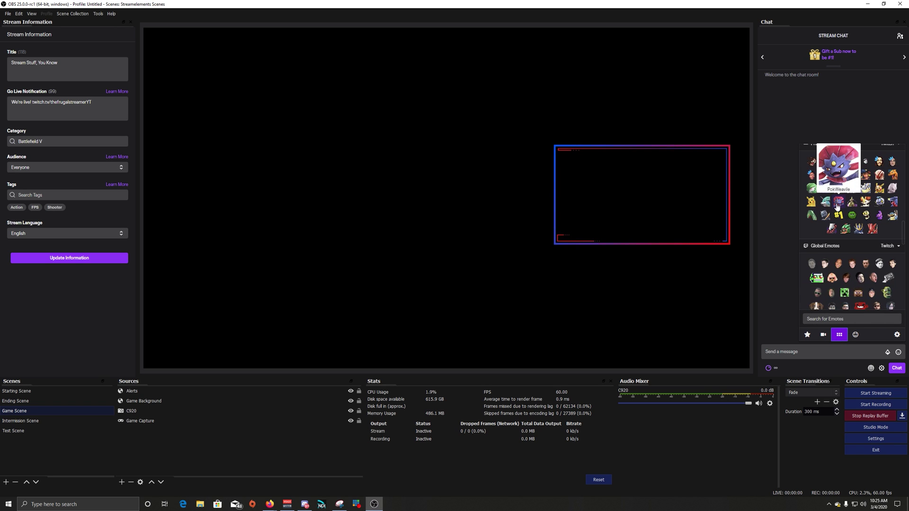
pyautogui.scroll(-10, 837, 207)
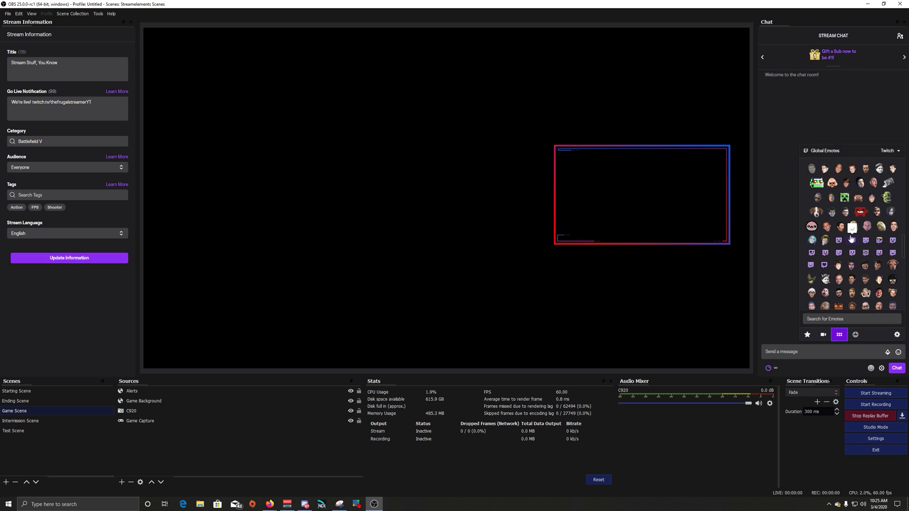
pyautogui.scroll(10, 851, 237)
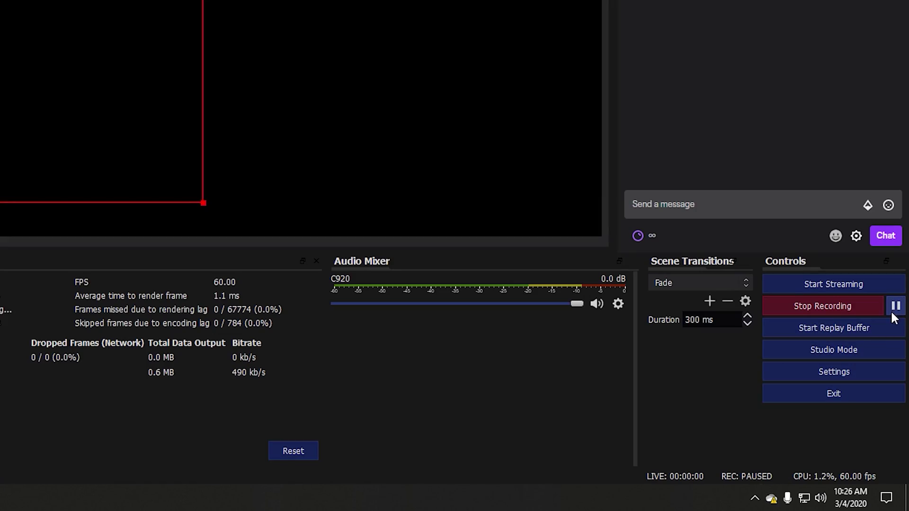
# Resume the paused recording and check OBS's indicator among the hidden tray icons.
pyautogui.click(753, 503)
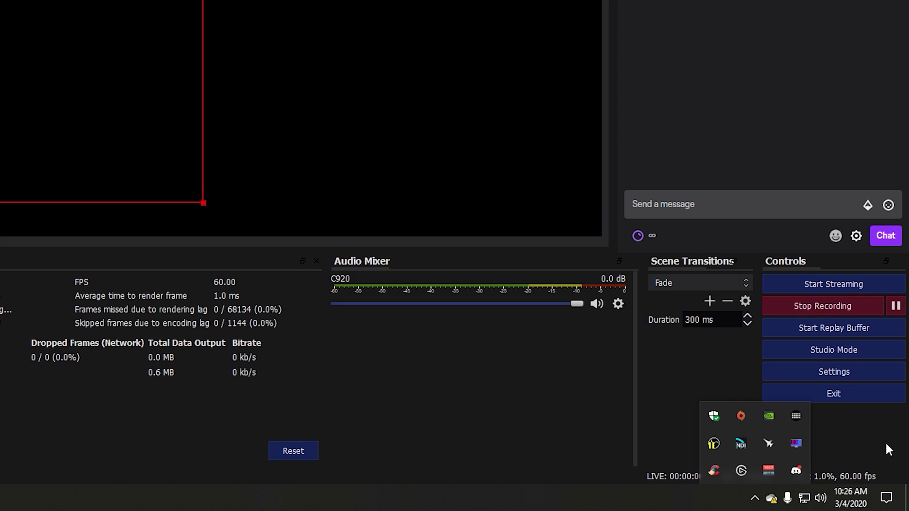
pyautogui.click(895, 308)
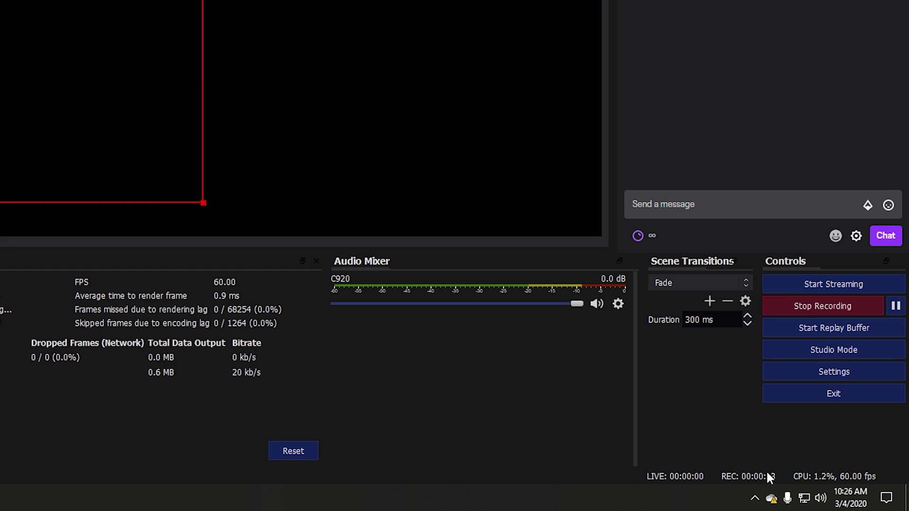
pyautogui.click(755, 503)
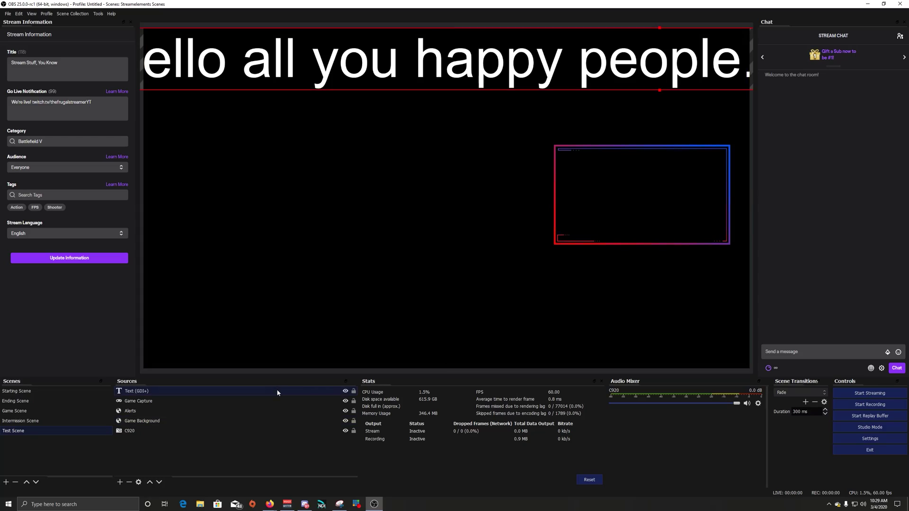
# Set the Text (GDI+) Scroll filter to horizontal speed 31 and vertical speed -133.
pyautogui.rightClick(278, 391)
pyautogui.click(290, 377)
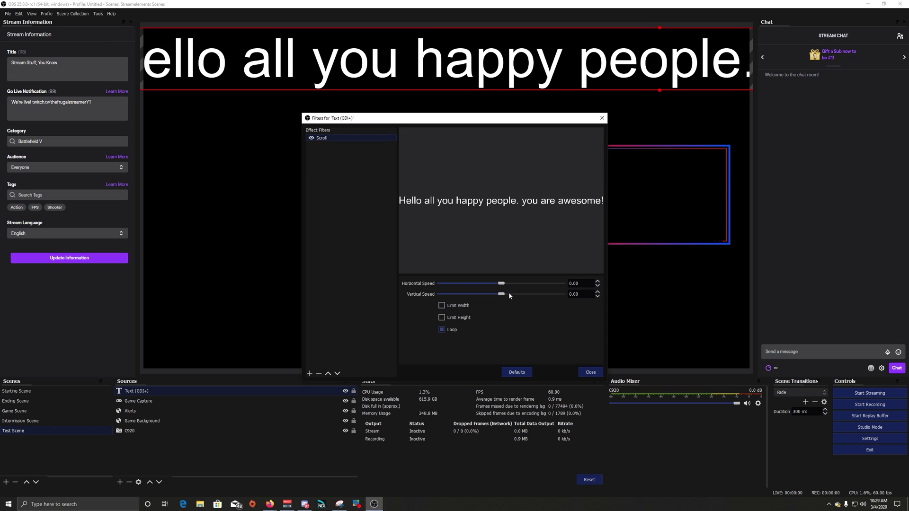
pyautogui.moveTo(501, 294); pyautogui.dragTo(506, 284)
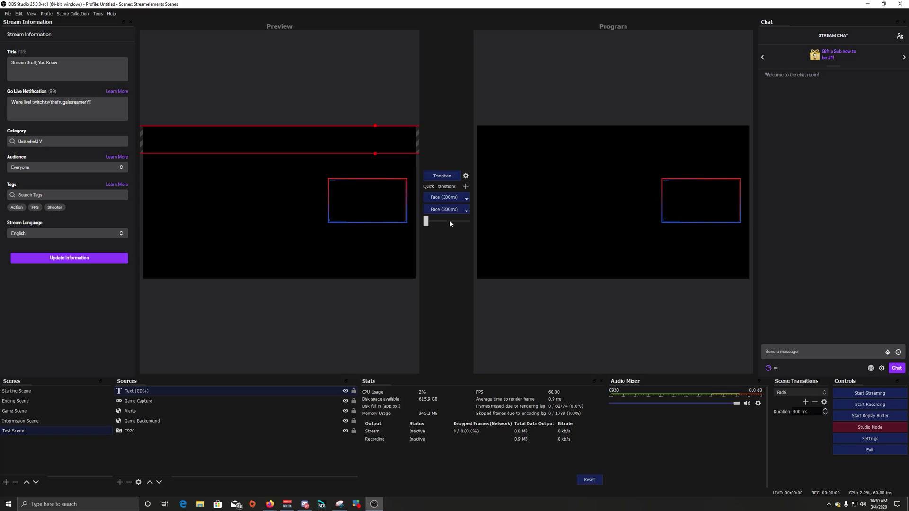
# Add a Fade to Black (300ms) quick transition and run it to black out Program.
pyautogui.click(466, 186)
pyautogui.click(493, 194)
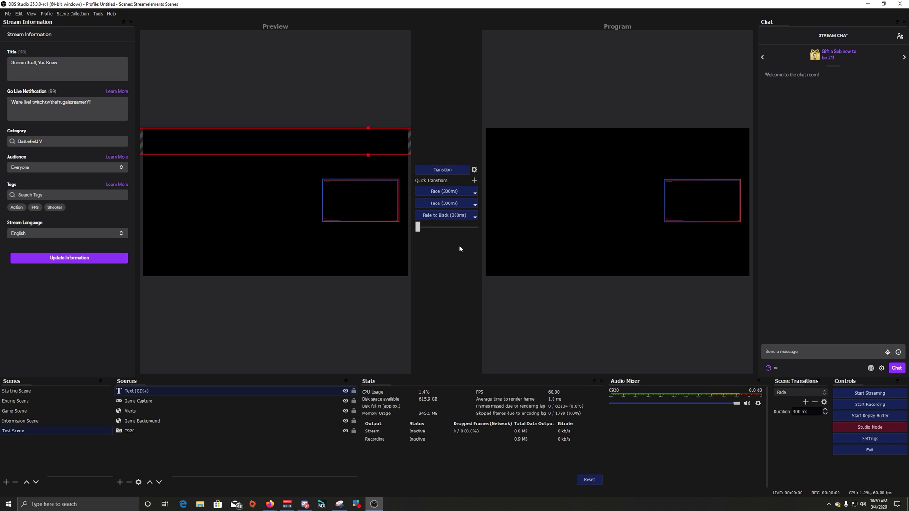
pyautogui.click(445, 217)
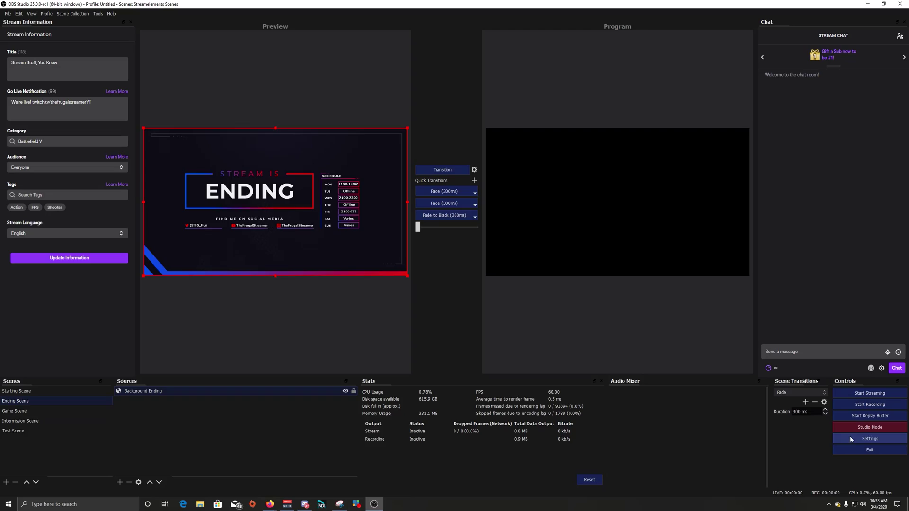
# Open Video settings and check the base resolution list without changing it.
pyautogui.click(869, 438)
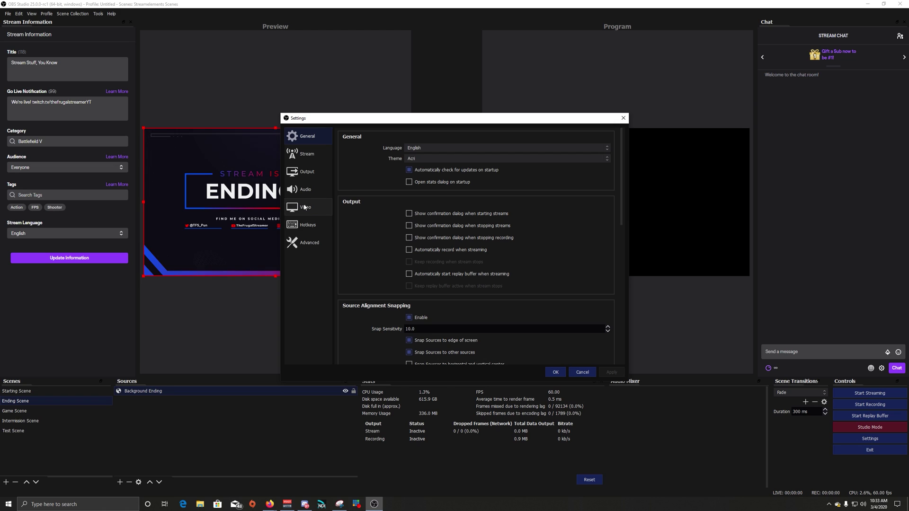
pyautogui.click(305, 207)
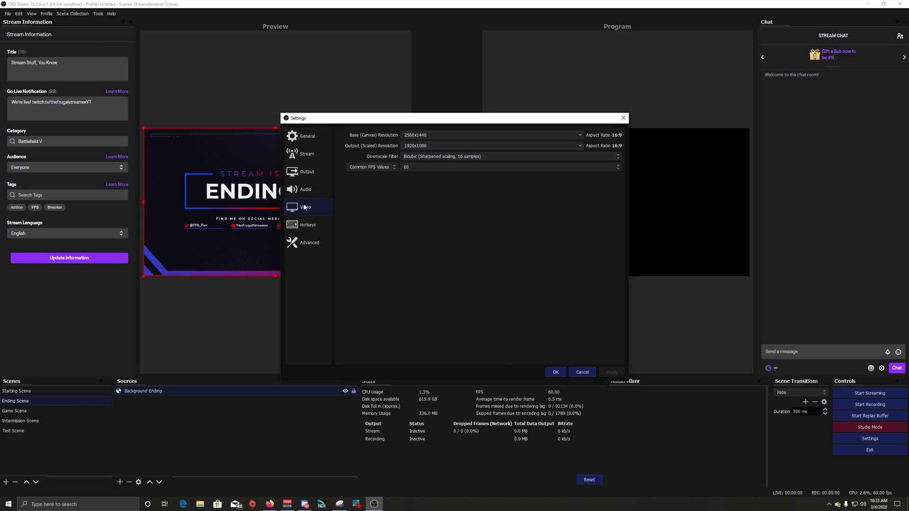
pyautogui.click(580, 136)
pyautogui.click(582, 137)
# Enter 800x600 as Output (Scaled) Resolution, undo it and type 191, watching Aspect Ratio.
pyautogui.doubleClick(471, 144)
pyautogui.write('800')
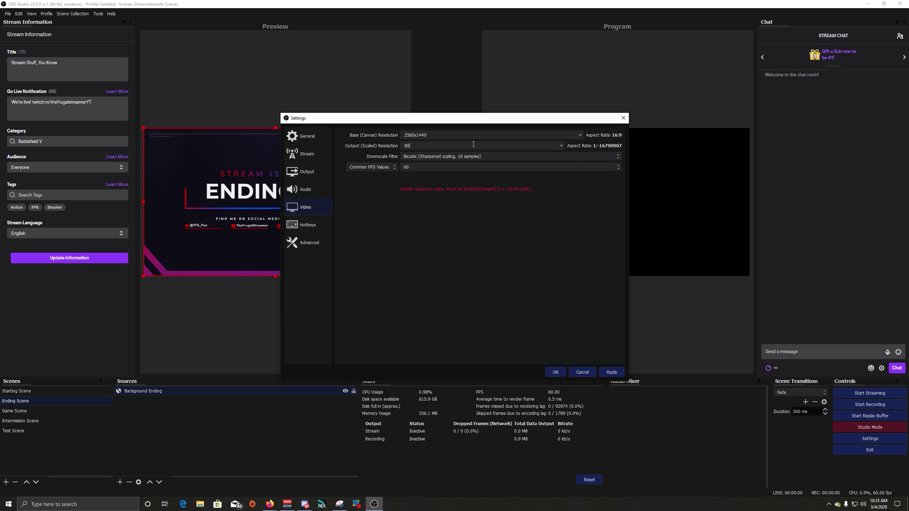
pyautogui.write('x600')
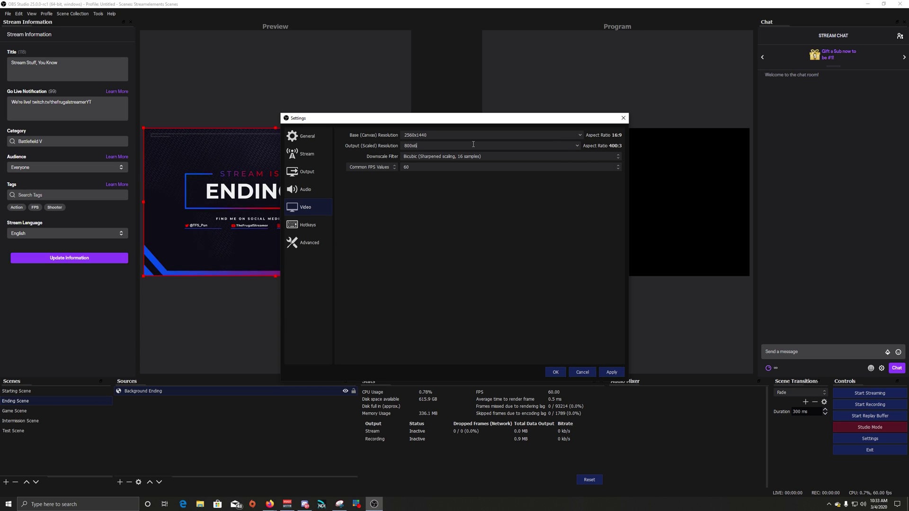
pyautogui.hotkey('ctrl', 'z')
pyautogui.hotkey('ctrl', 'z')
pyautogui.hotkey('ctrl', 'z')
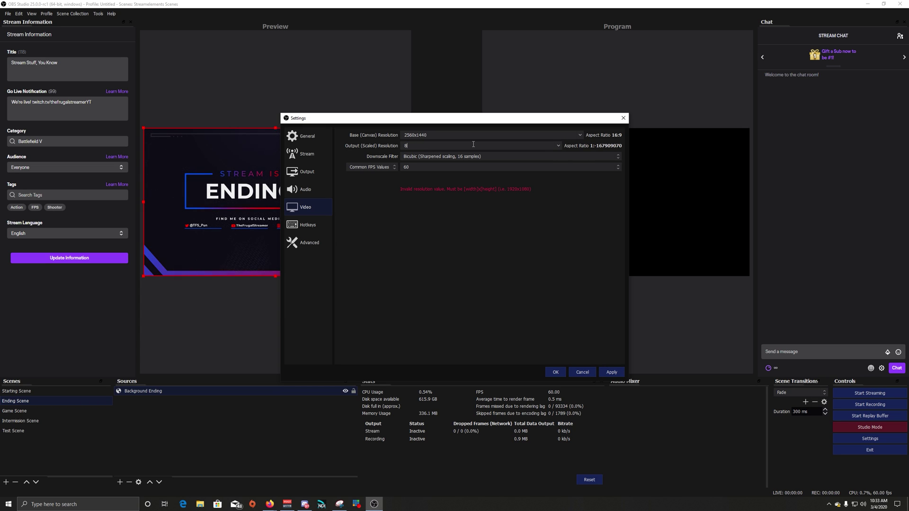
pyautogui.write('191')
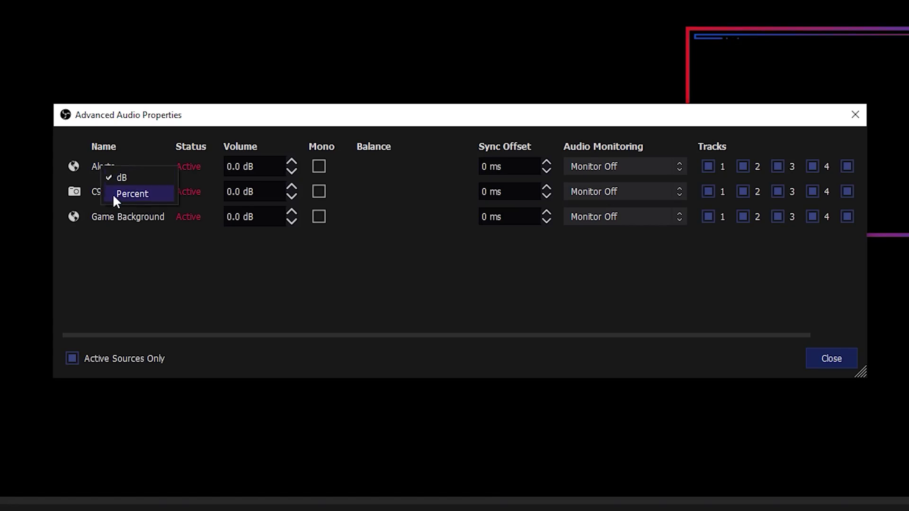
# Switch the volume display to Percent, back to dB, then Percent again (100% each).
pyautogui.click(126, 194)
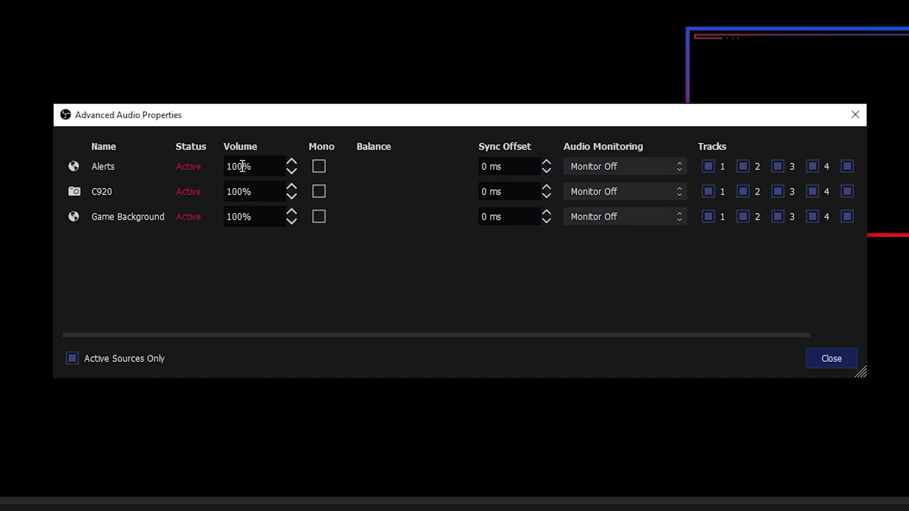
pyautogui.rightClick(102, 166)
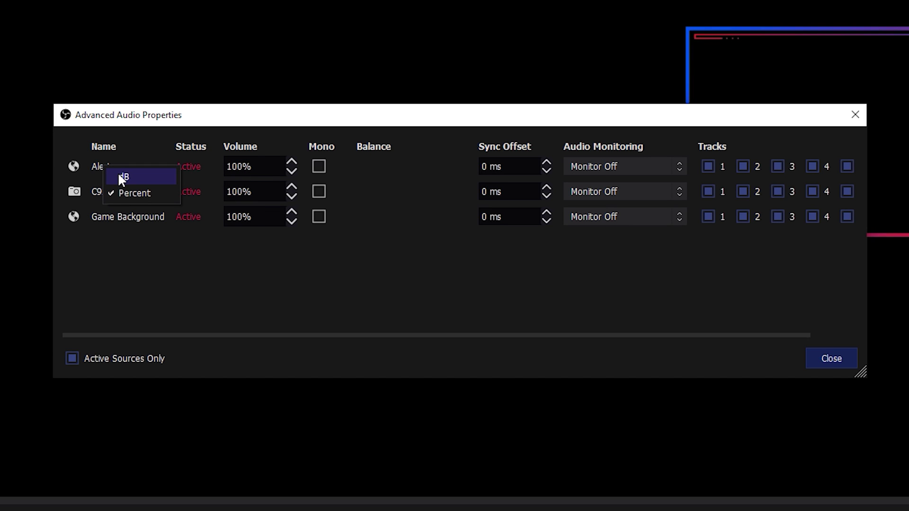
pyautogui.click(118, 172)
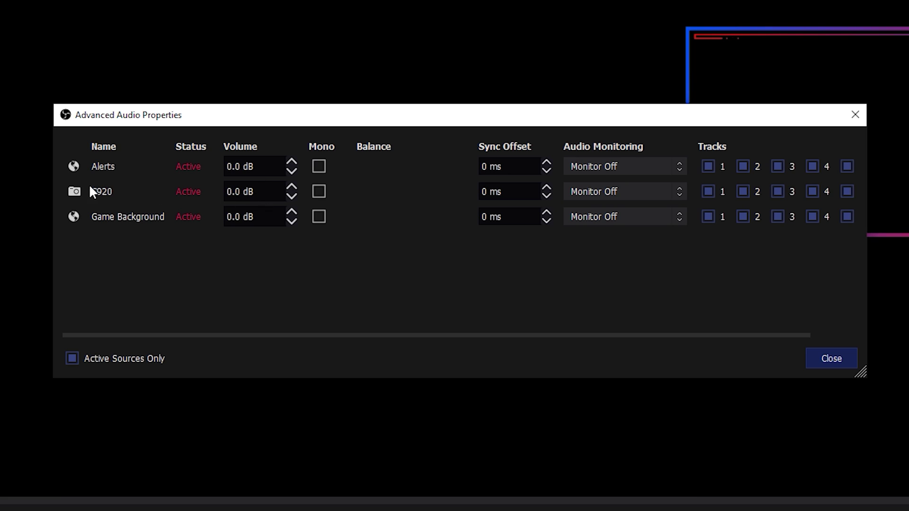
pyautogui.rightClick(107, 170)
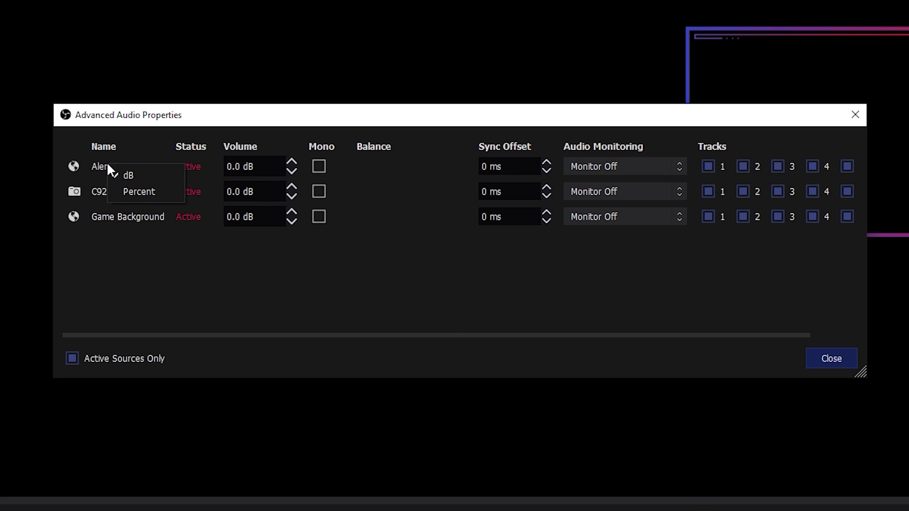
pyautogui.click(144, 192)
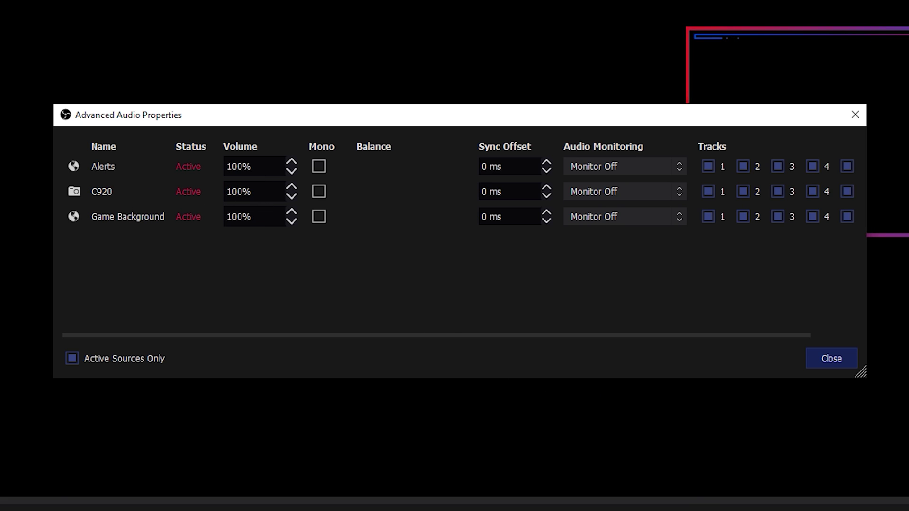